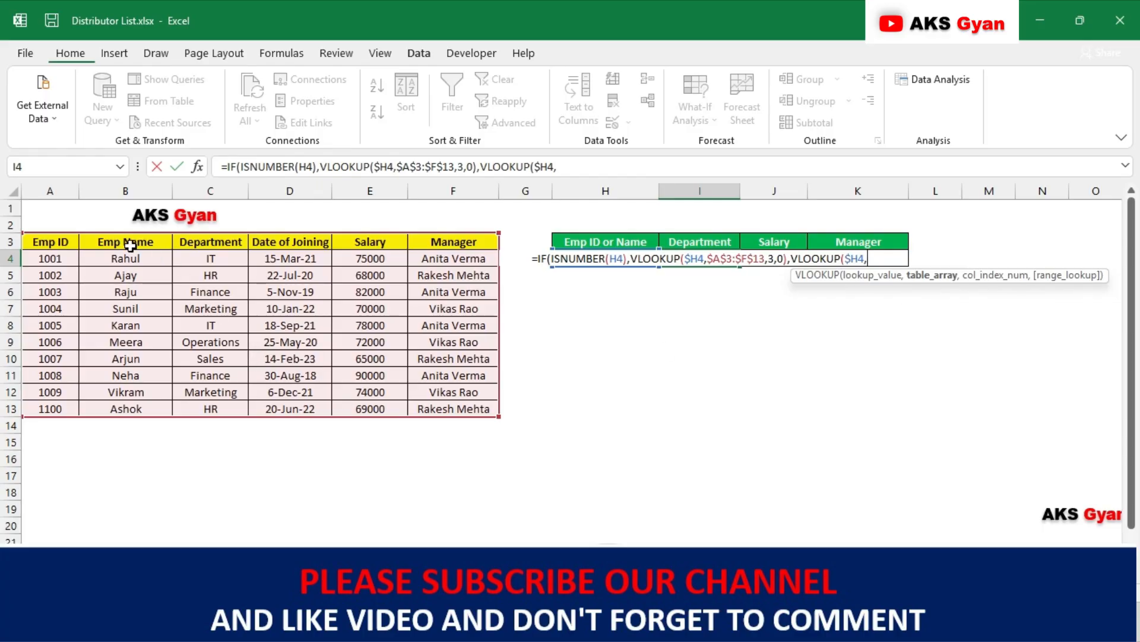
Step: Complete the I4 formula with a false-case VLOOKUP on $B$3:$F$13, column 2, exact match 0, and close the IF function
left_click_drag(121, 242, 433, 434)
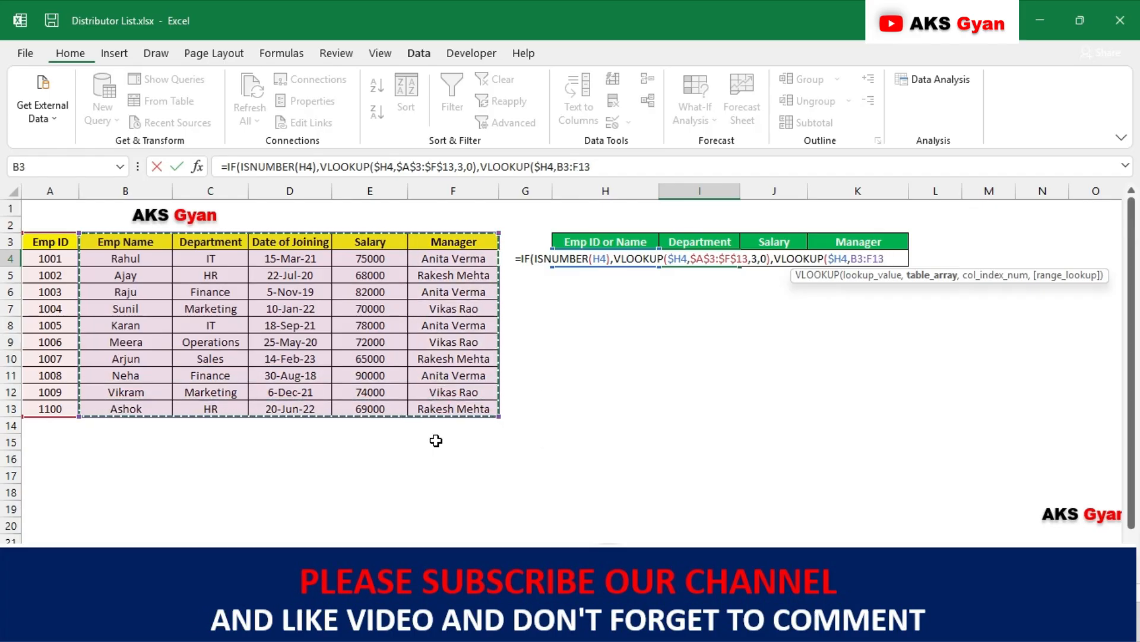
key("F4")
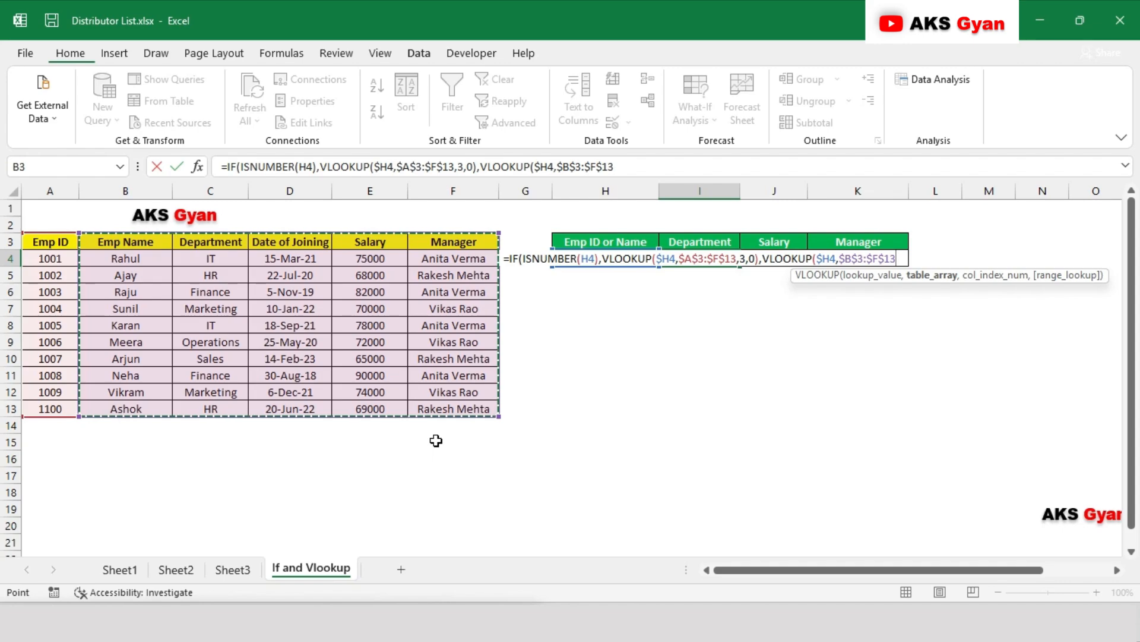
type(",")
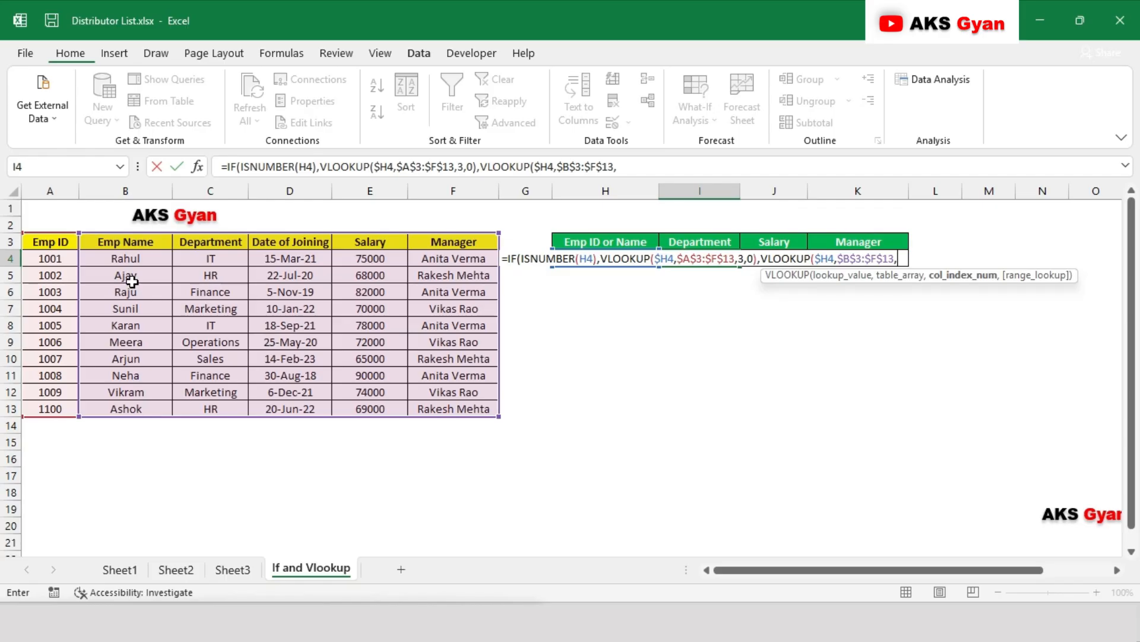
type("2")
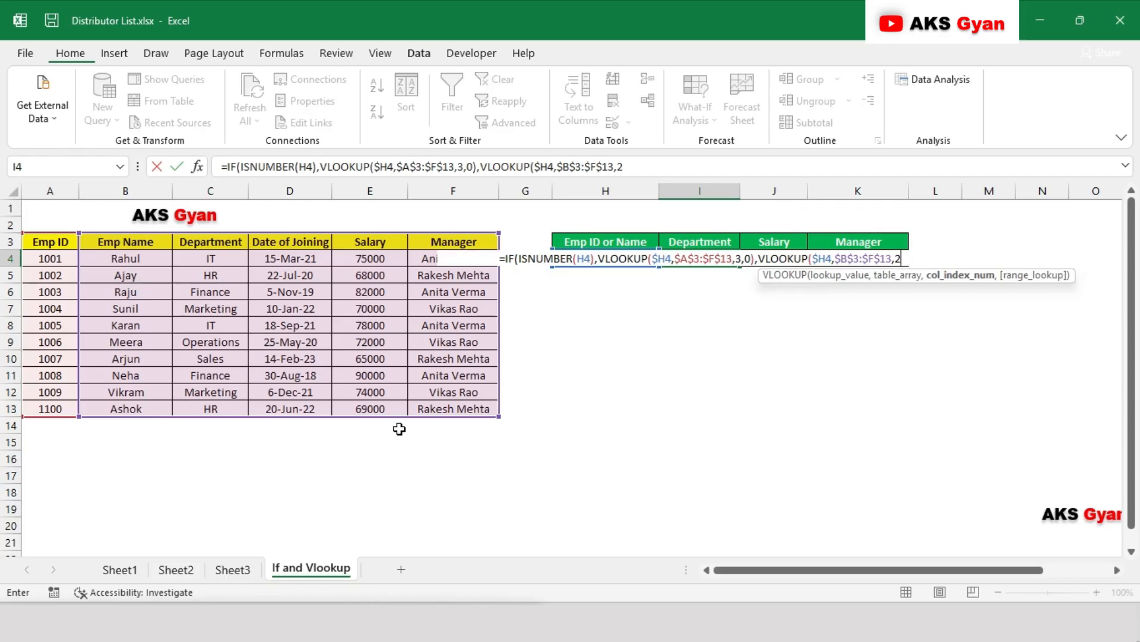
type(",0")
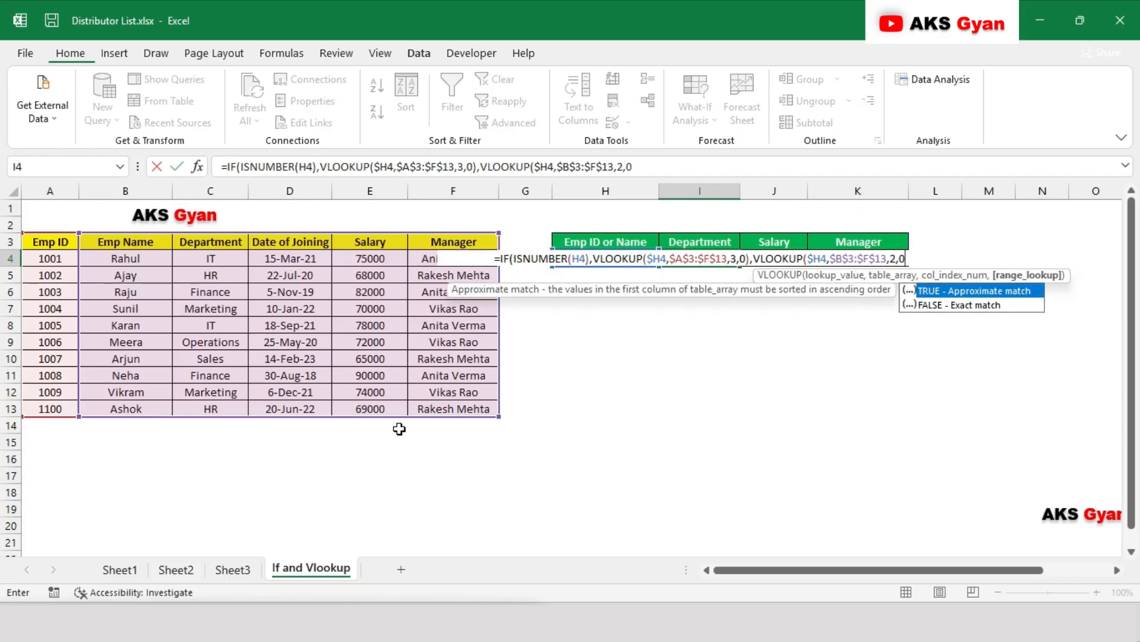
type(")")
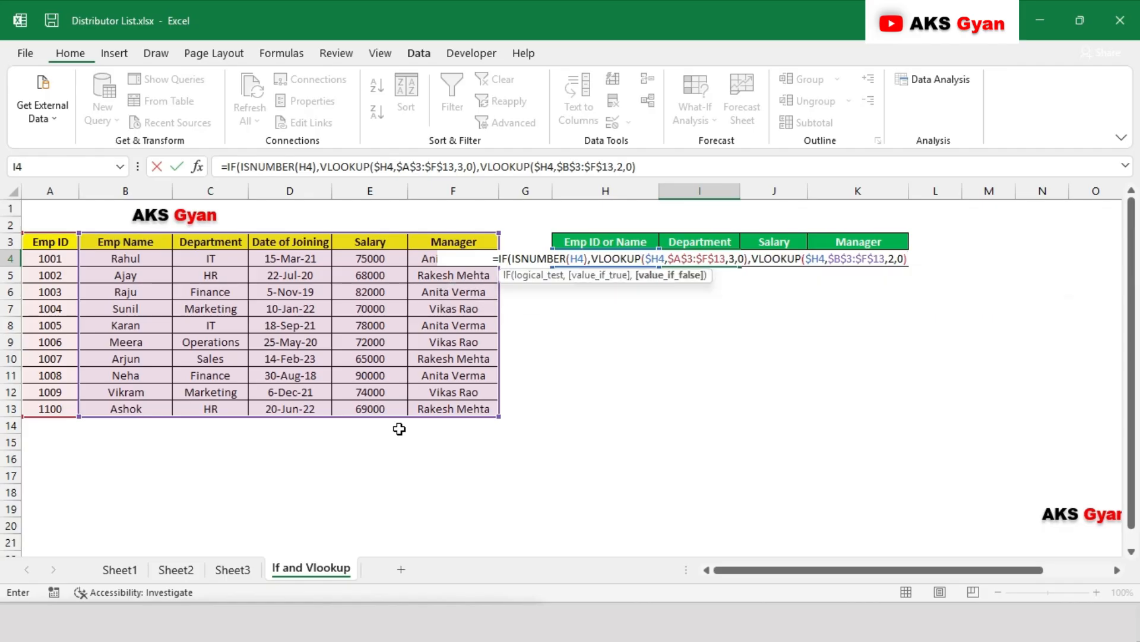
type(")")
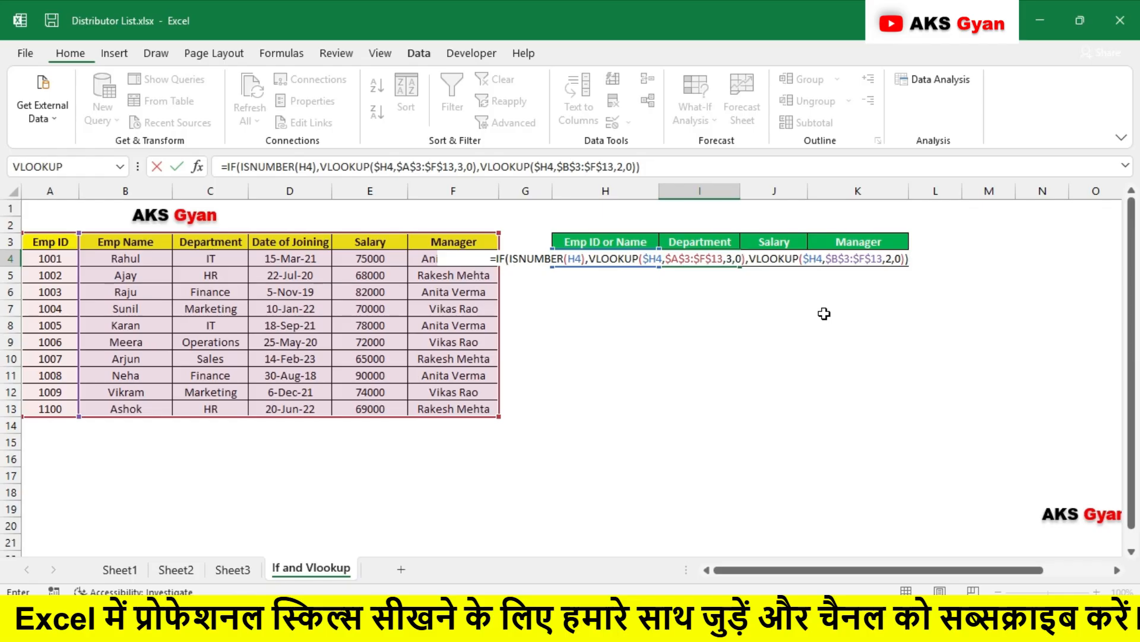
key("ctrl+Return")
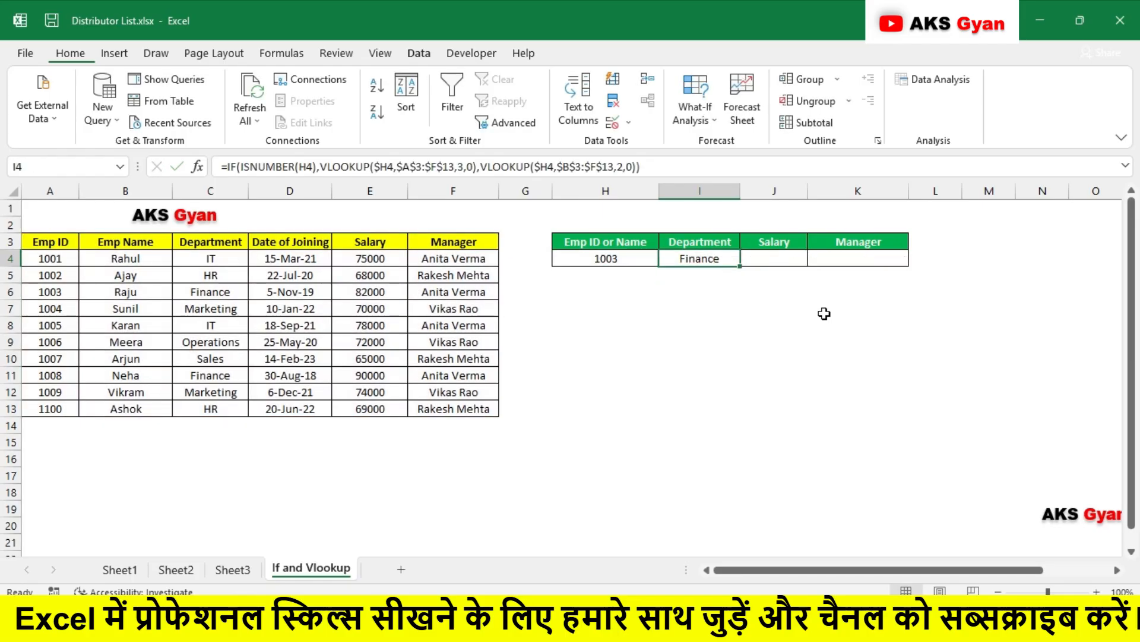
Step: Replace the lookup value in H4 with the name of the first employee in the table
key("Left")
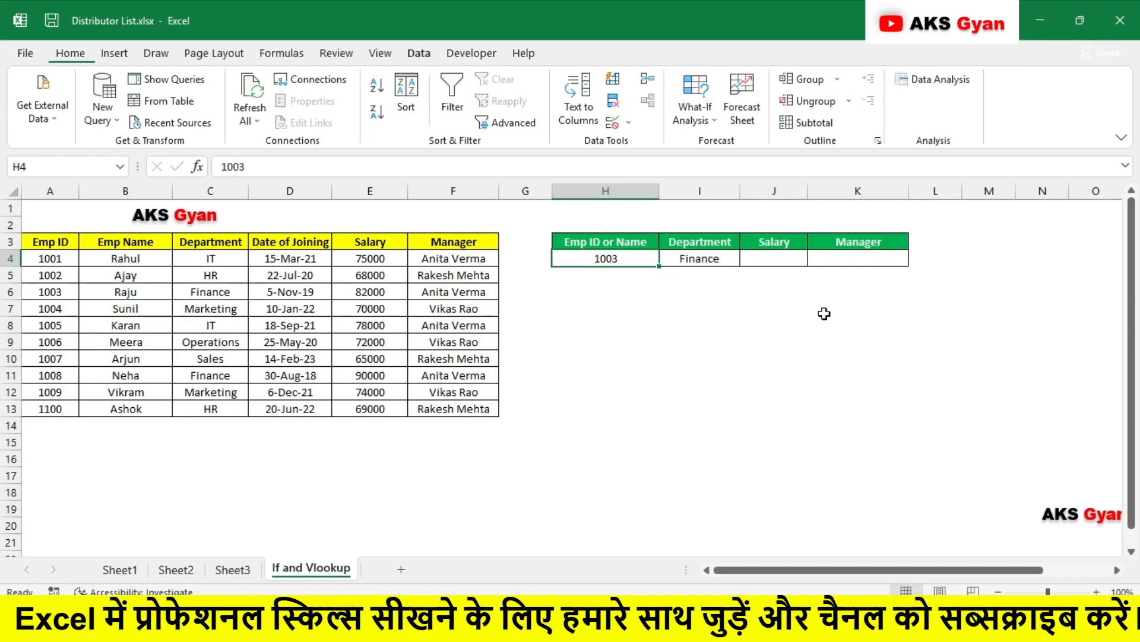
type("Rahul")
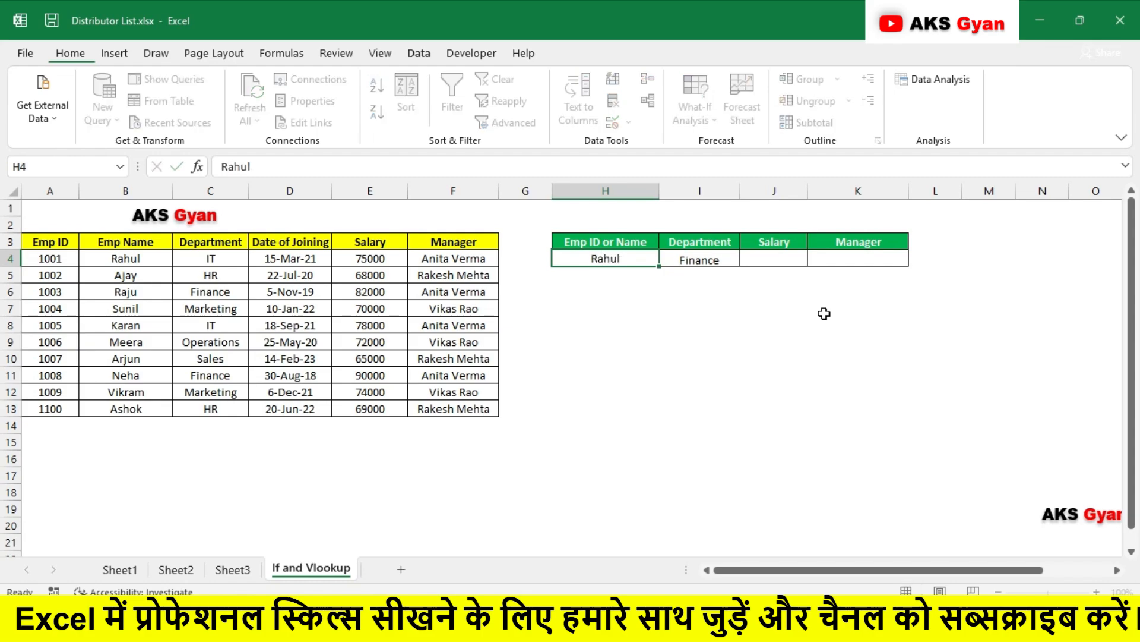
key("ctrl+Return")
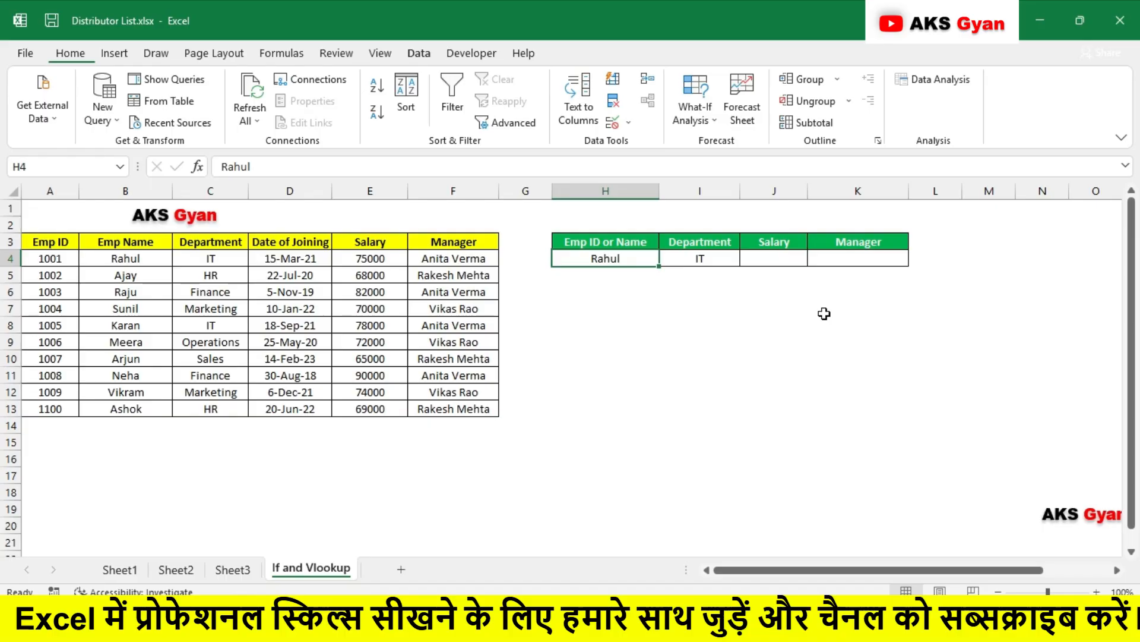
Step: Try pasting the Salary header from J3 over the Department header in I3 as values only, and undo the paste
key("Right")
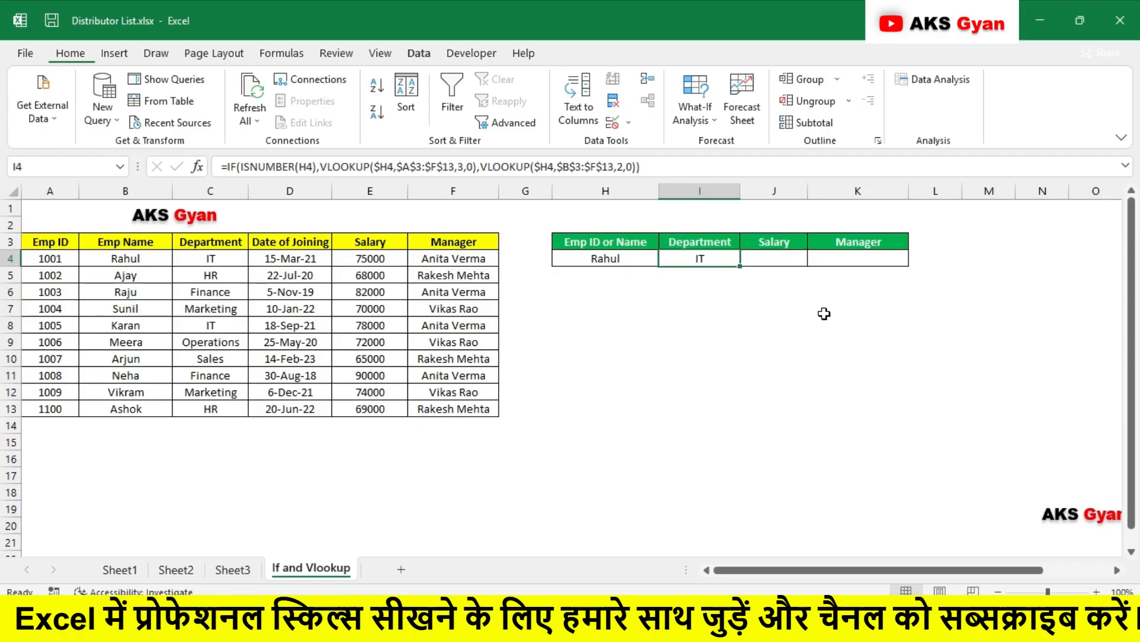
key("Up")
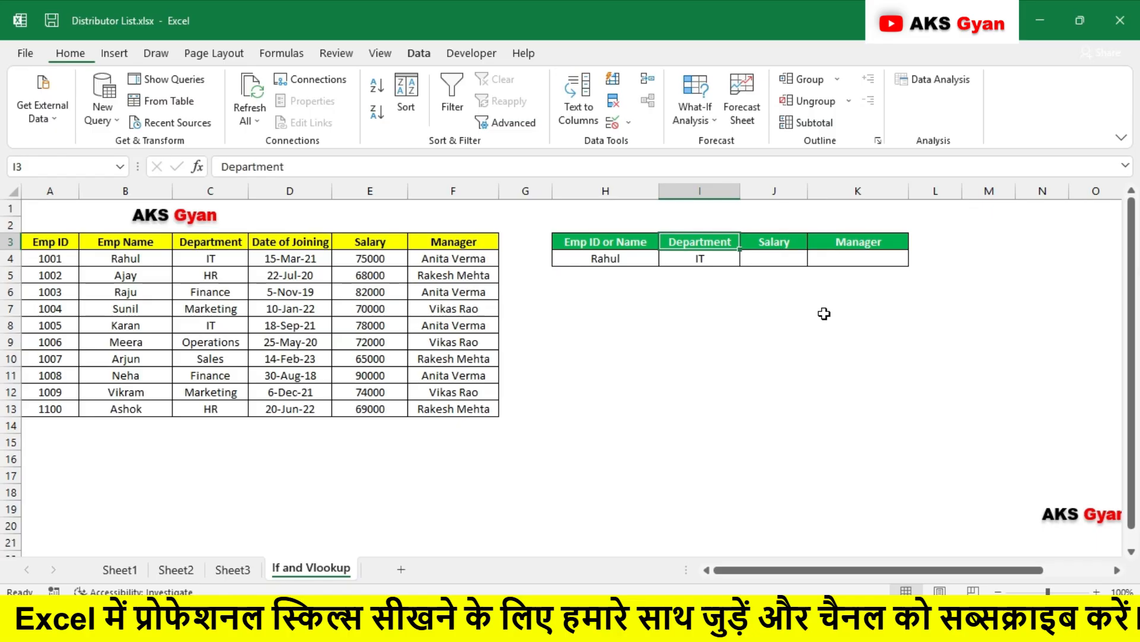
key("Right")
key("ctrl+c")
key("Left")
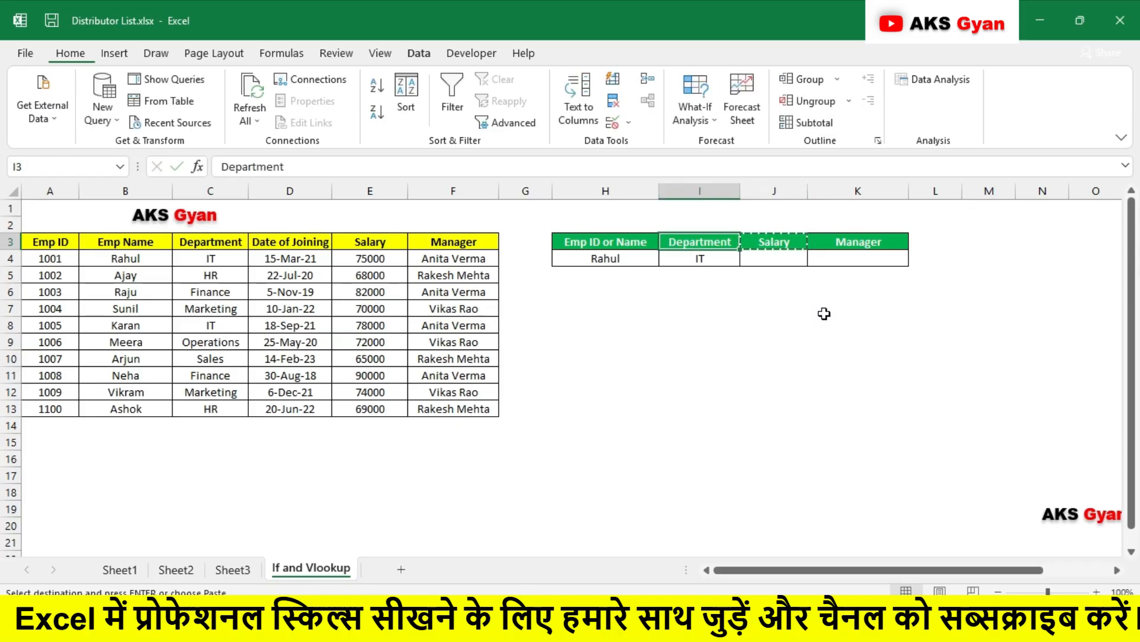
key("ctrl+alt+v")
key("v")
key("Return")
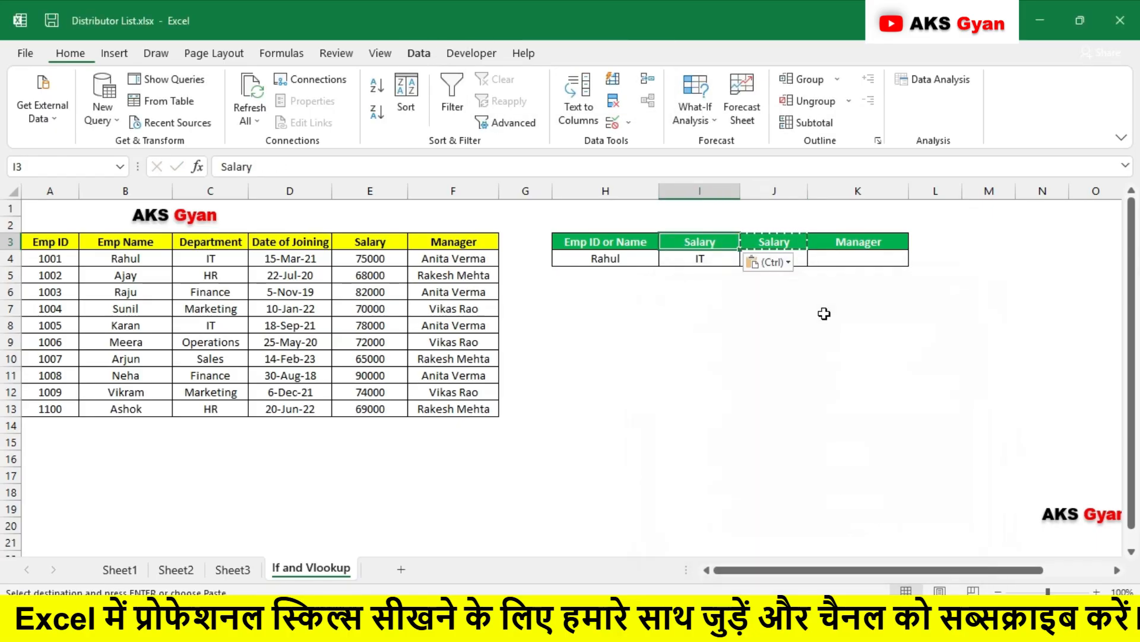
key("Escape")
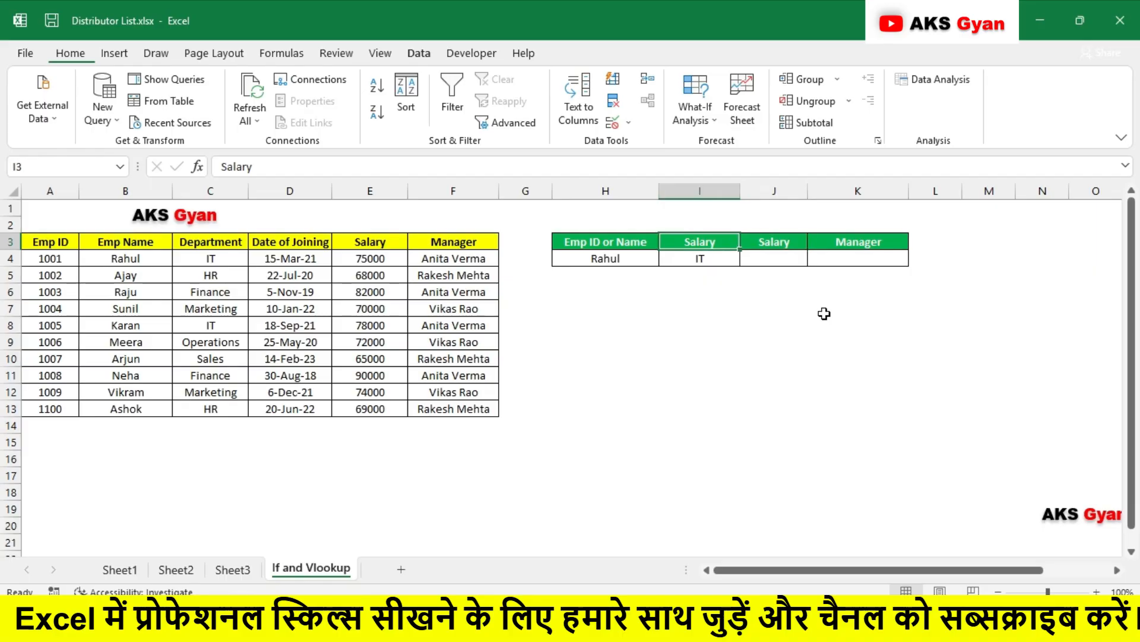
key("ctrl+z")
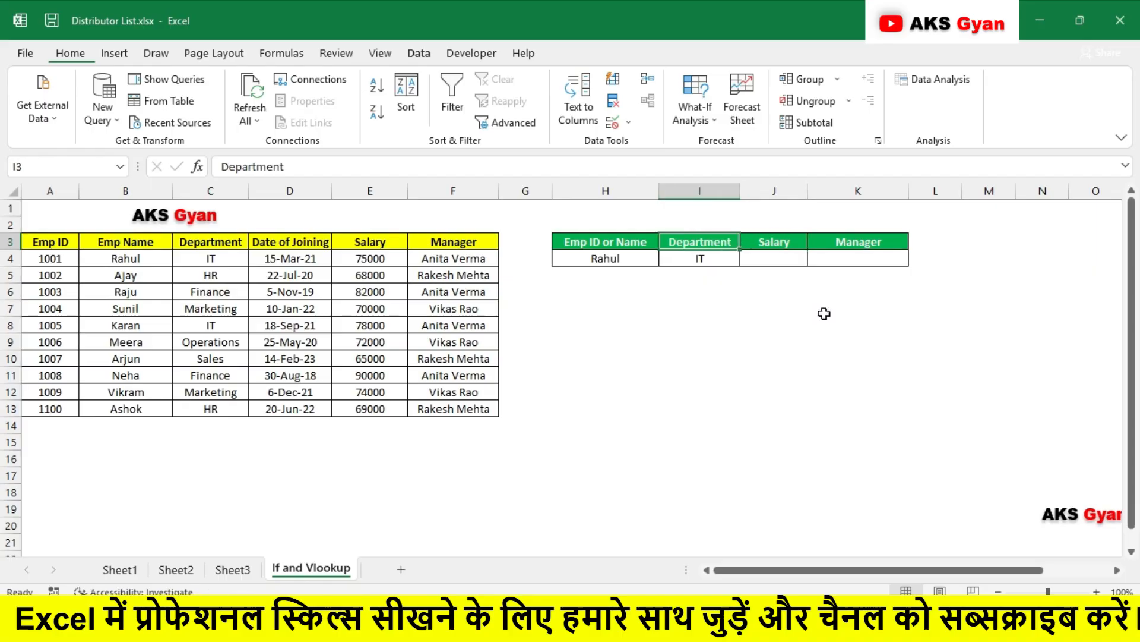
Step: Examine the column index argument of the first VLOOKUP in I4, leaving the formula as it is
key("Down")
key("F2")
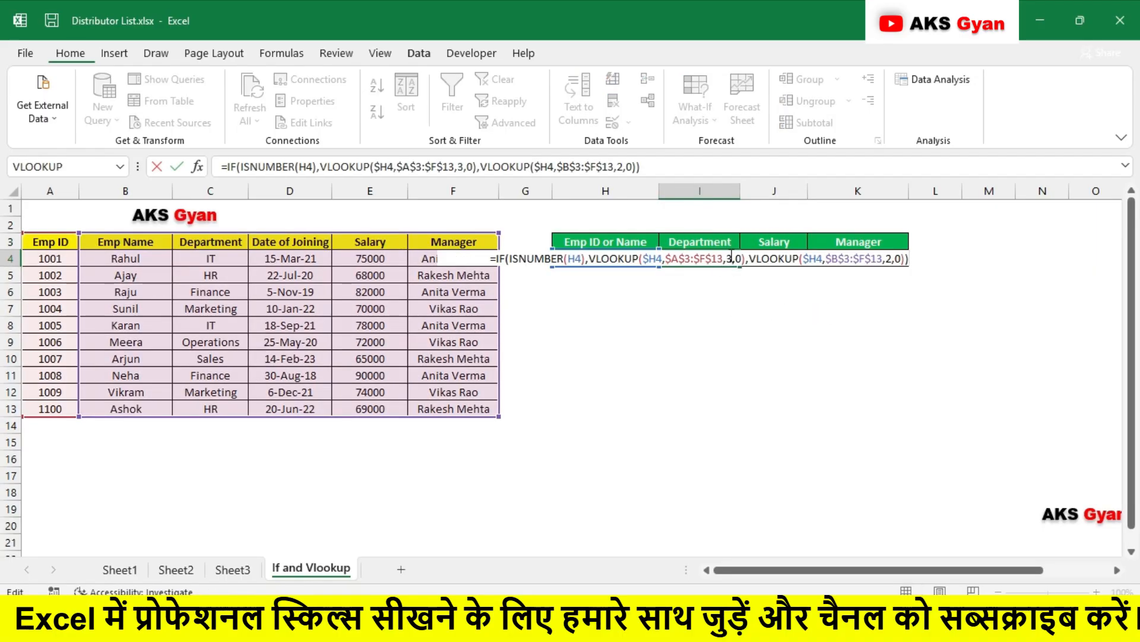
left_click(732, 258)
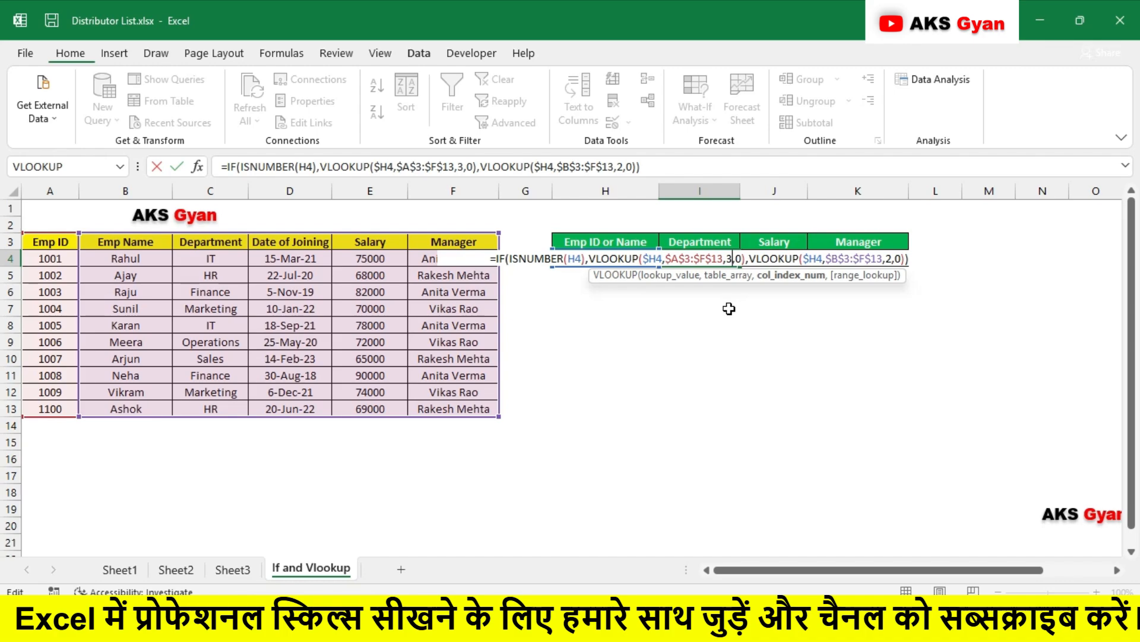
key("Escape")
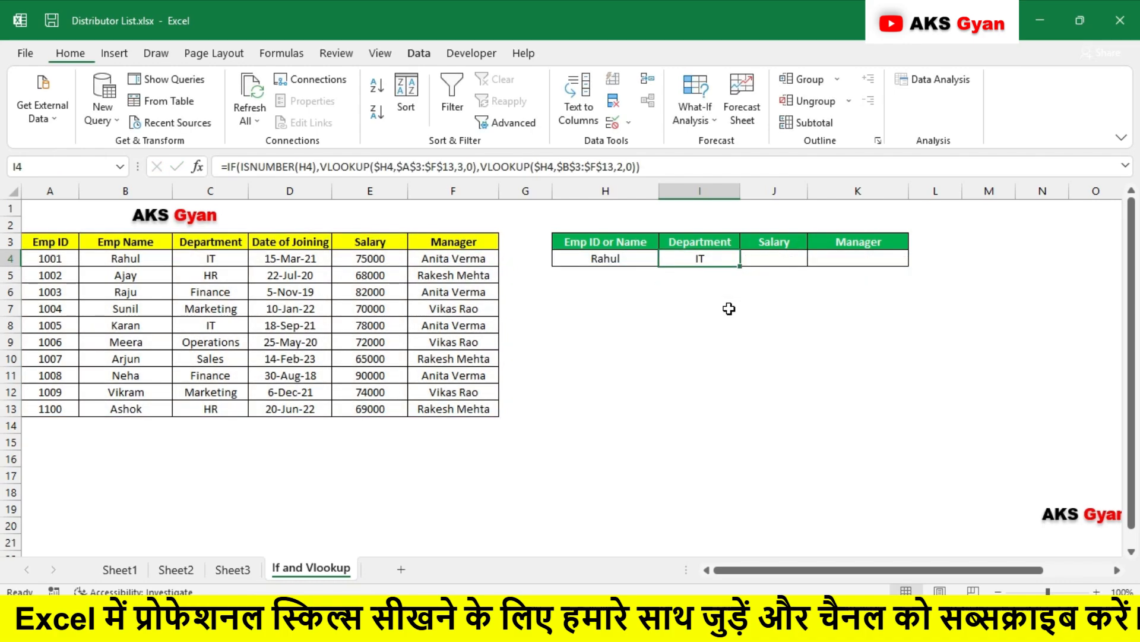
key("F2")
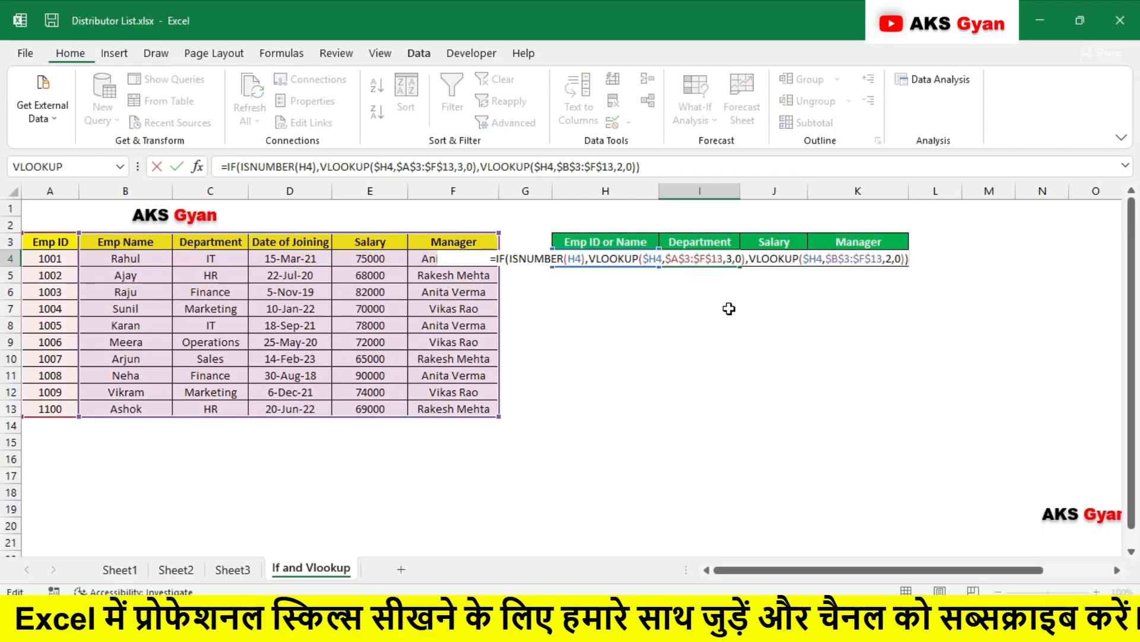
left_click(732, 259)
key("Return")
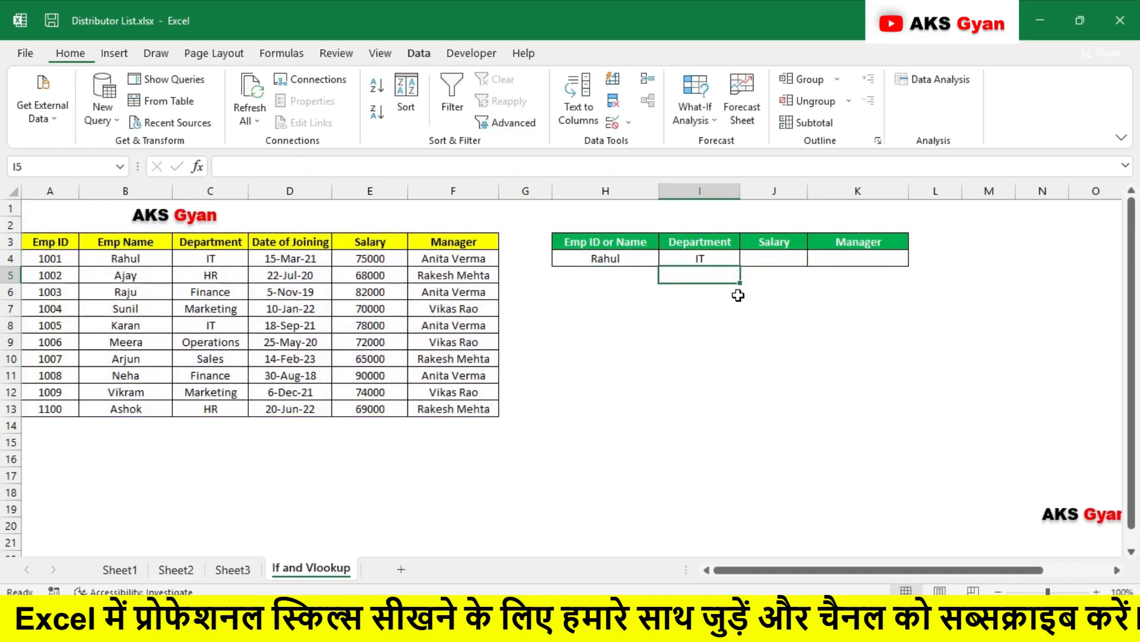
Step: Enter =MATCH(I$3,$A$3:$F$3,0) in cell I6 to get the Department header's position in the source table
left_click(738, 295)
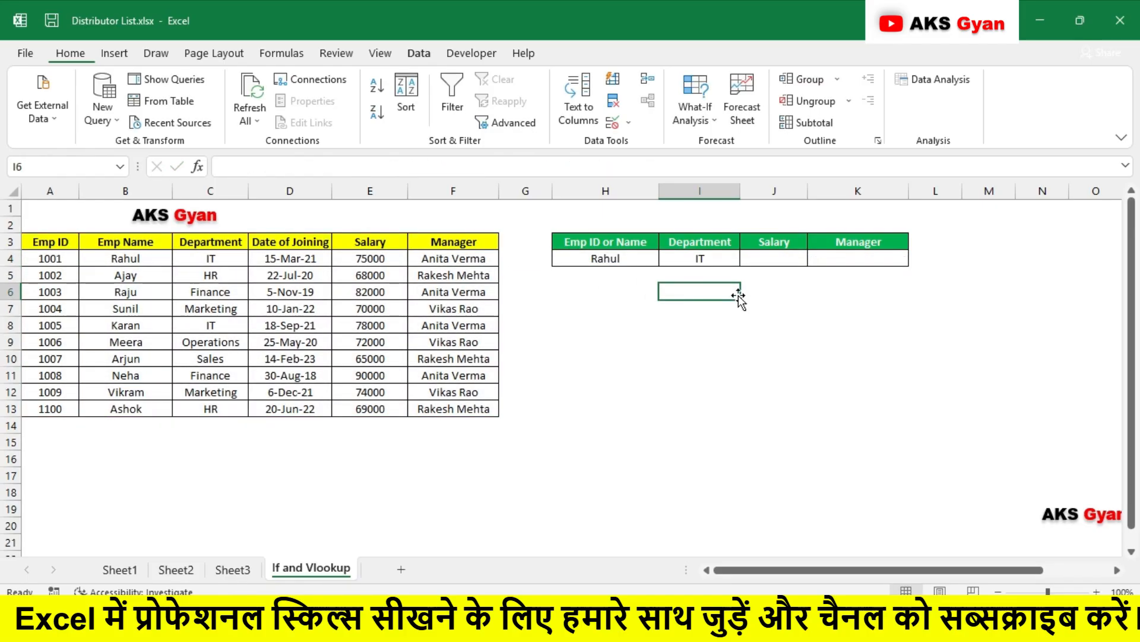
type("=")
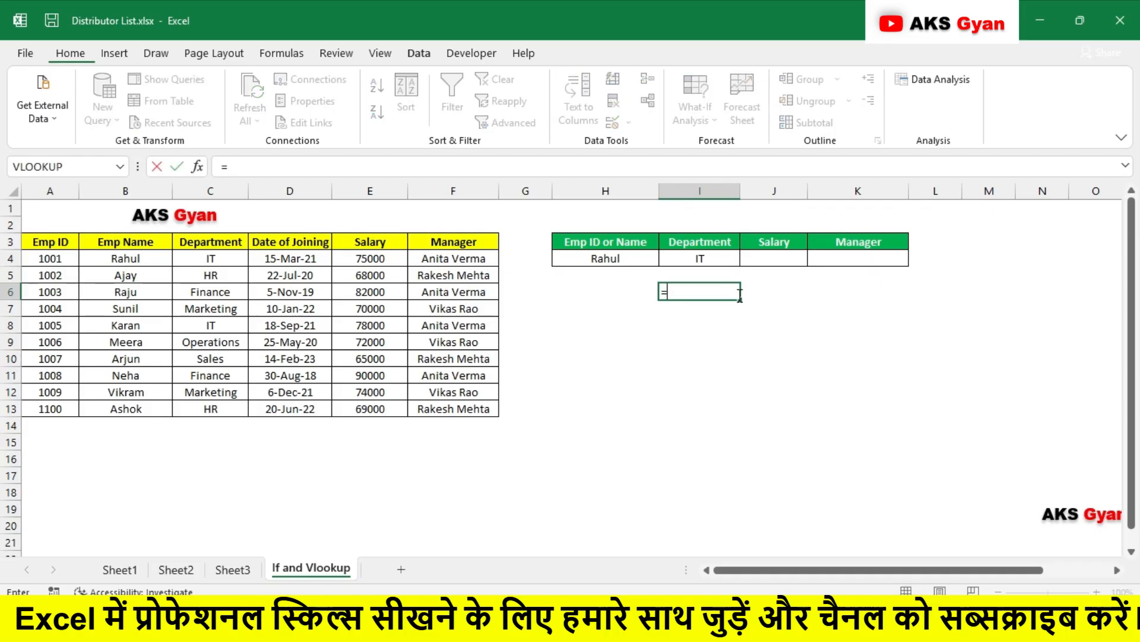
type("mat")
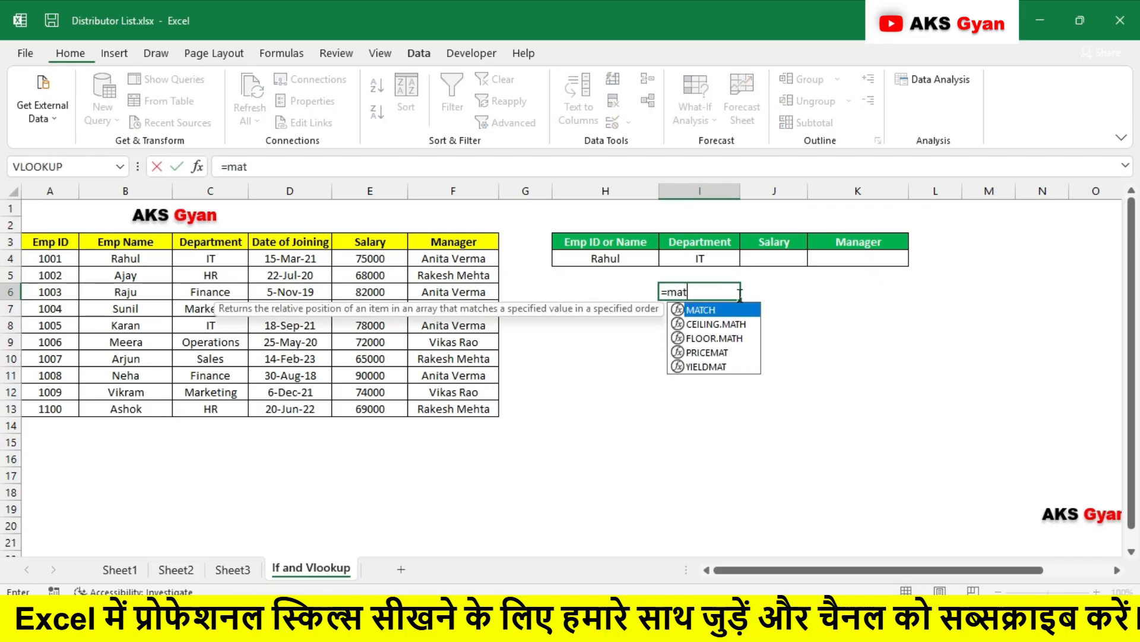
key("Tab")
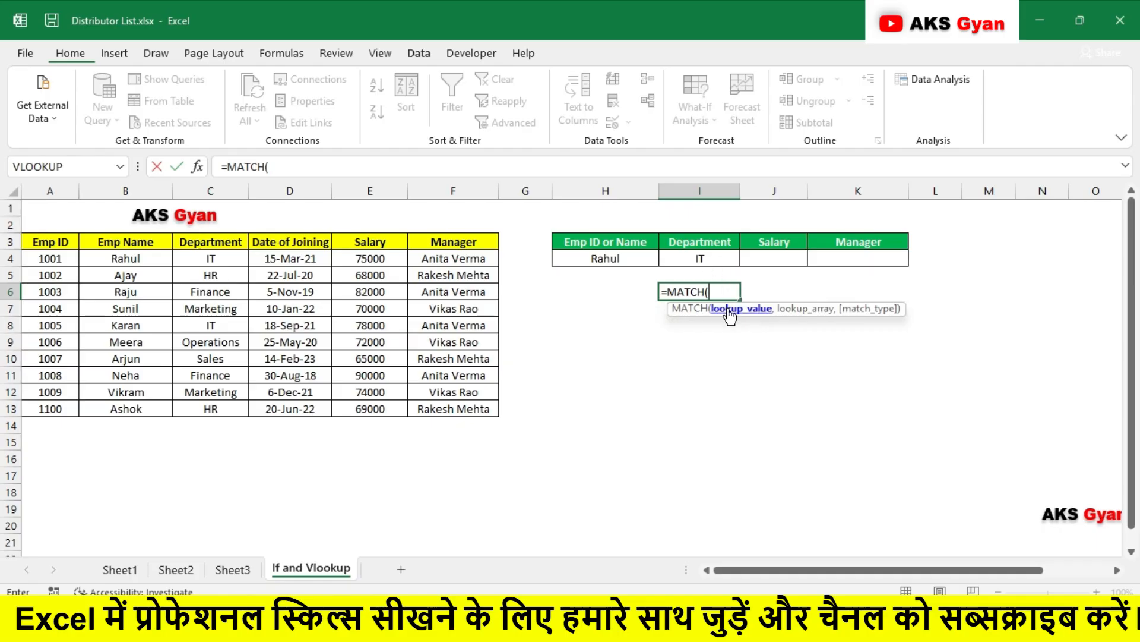
left_click(684, 241)
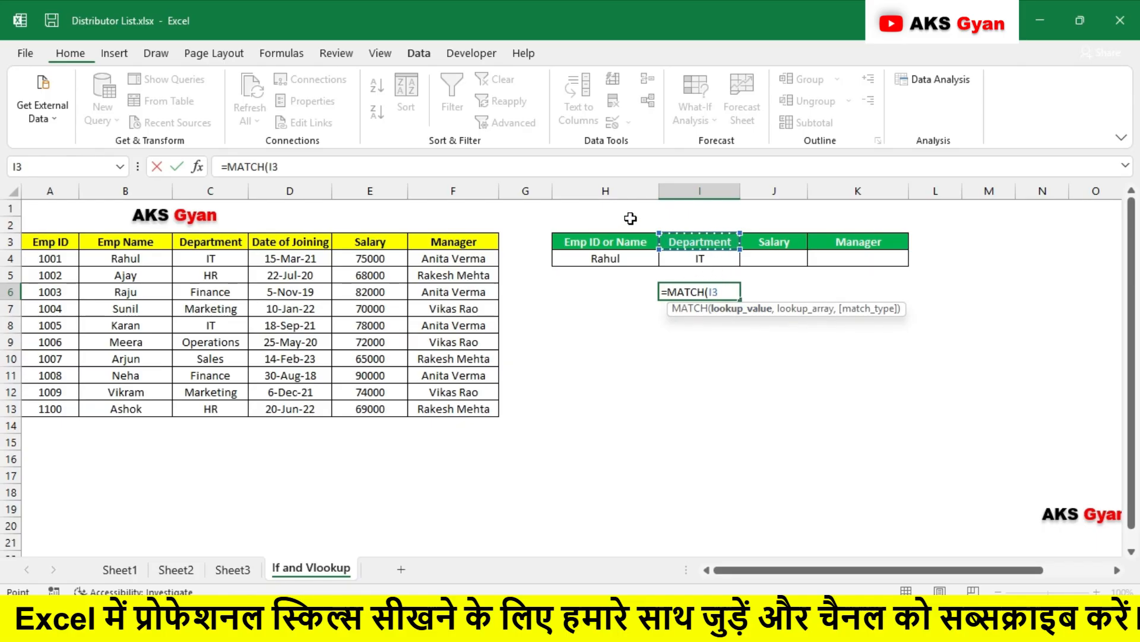
key("F4")
key("F4")
type(",")
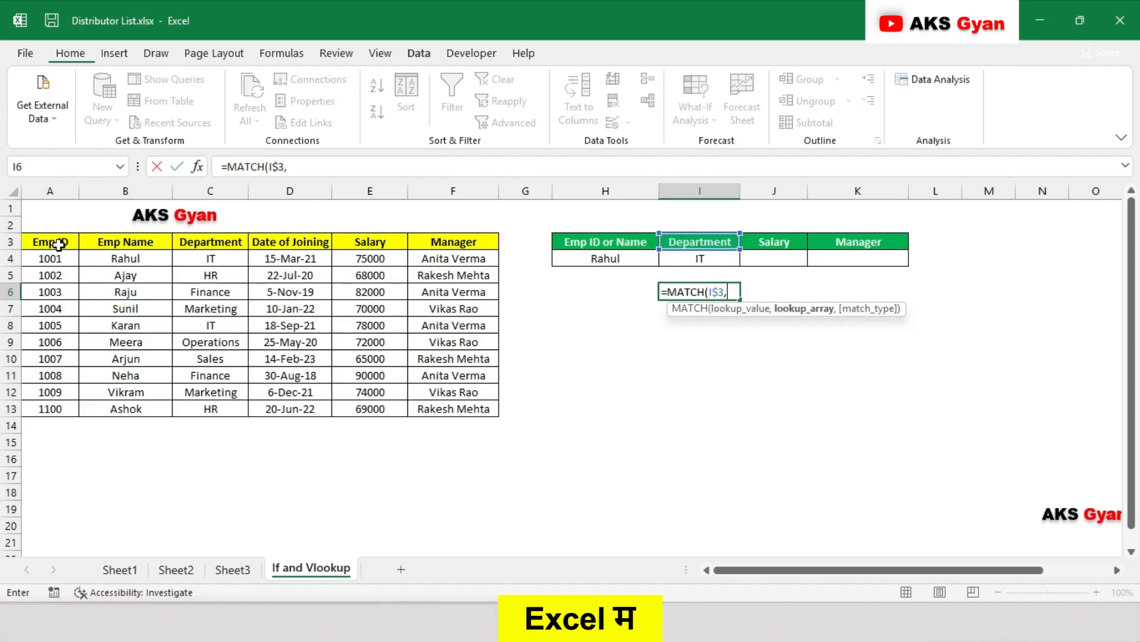
left_click_drag(59, 245, 453, 241)
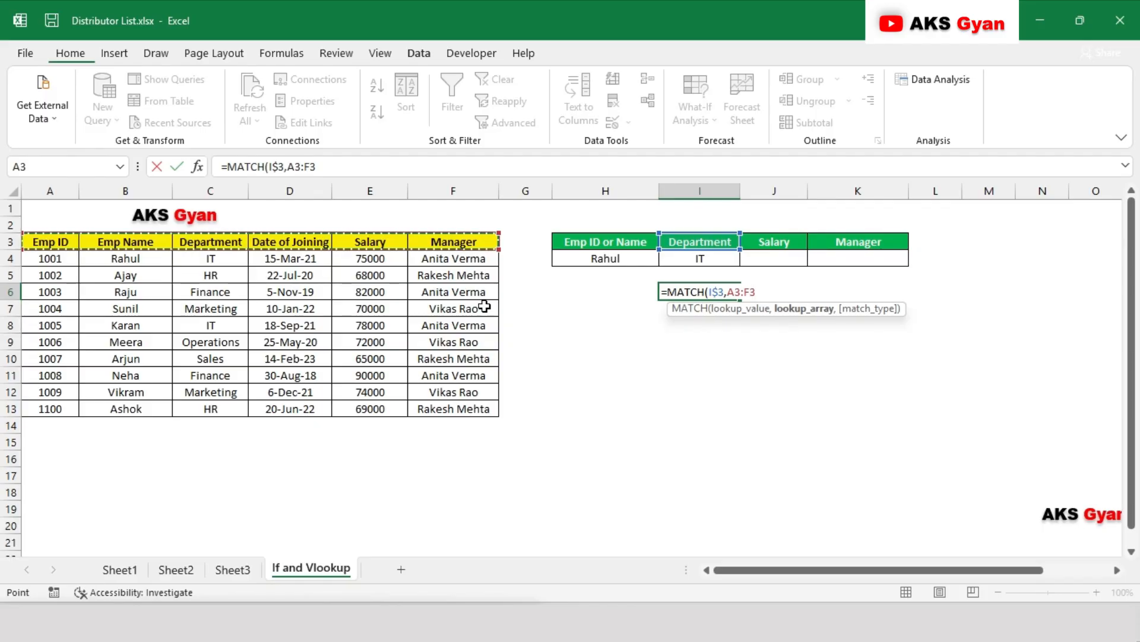
key("F4")
type(",")
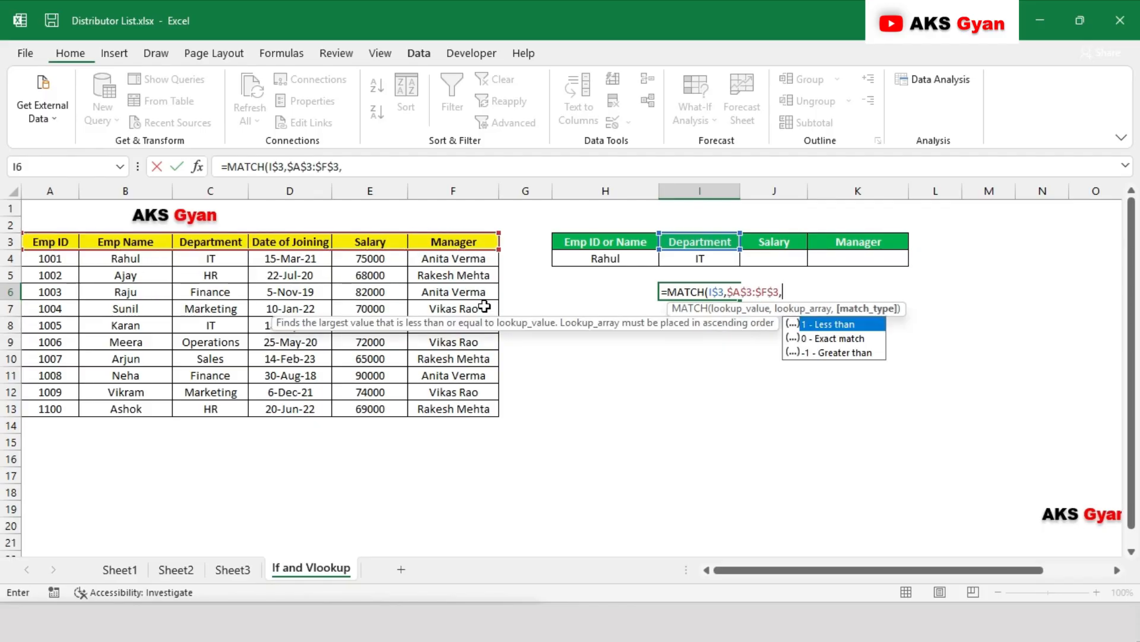
type("0)")
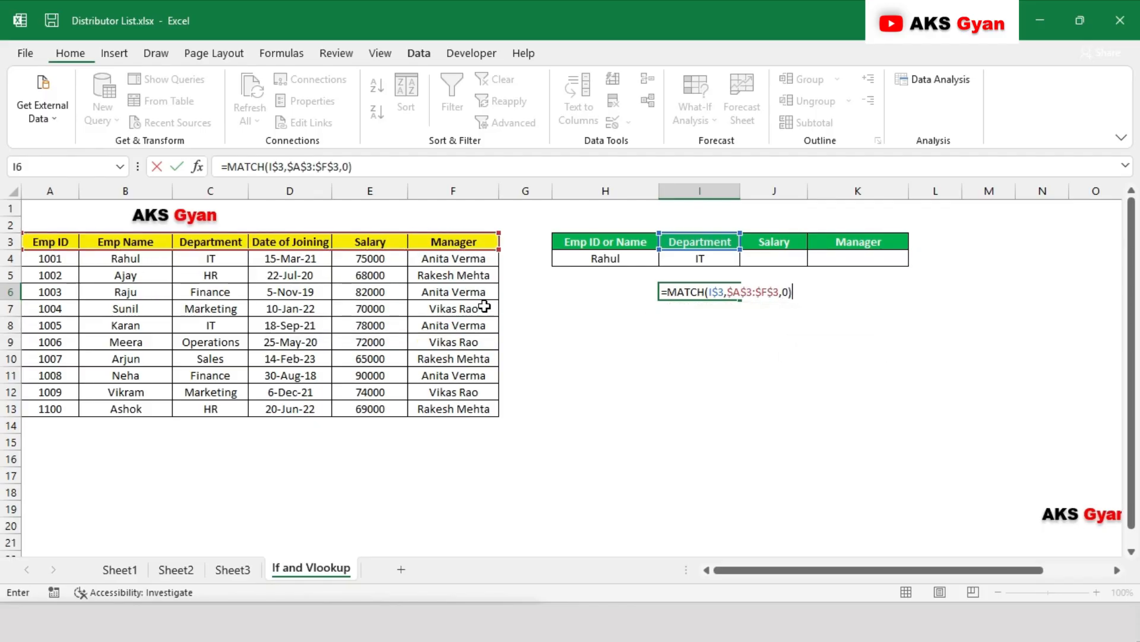
key("Return")
Step: Copy the MATCH expression from I6 without its equals sign and leave the cell's formula as it is
key("Up")
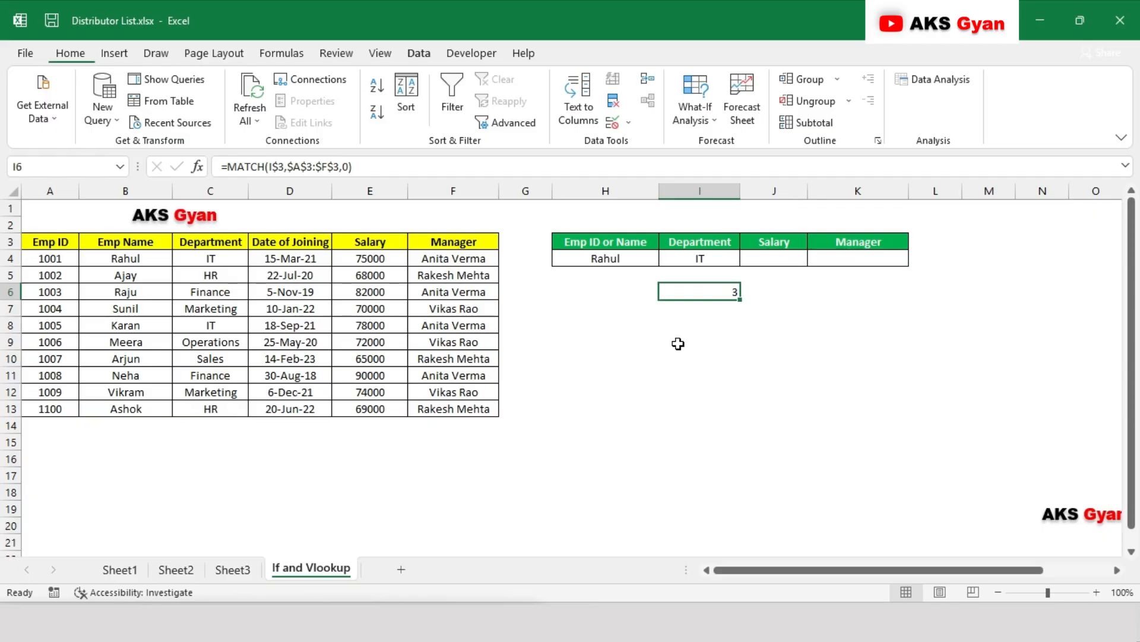
key("F2")
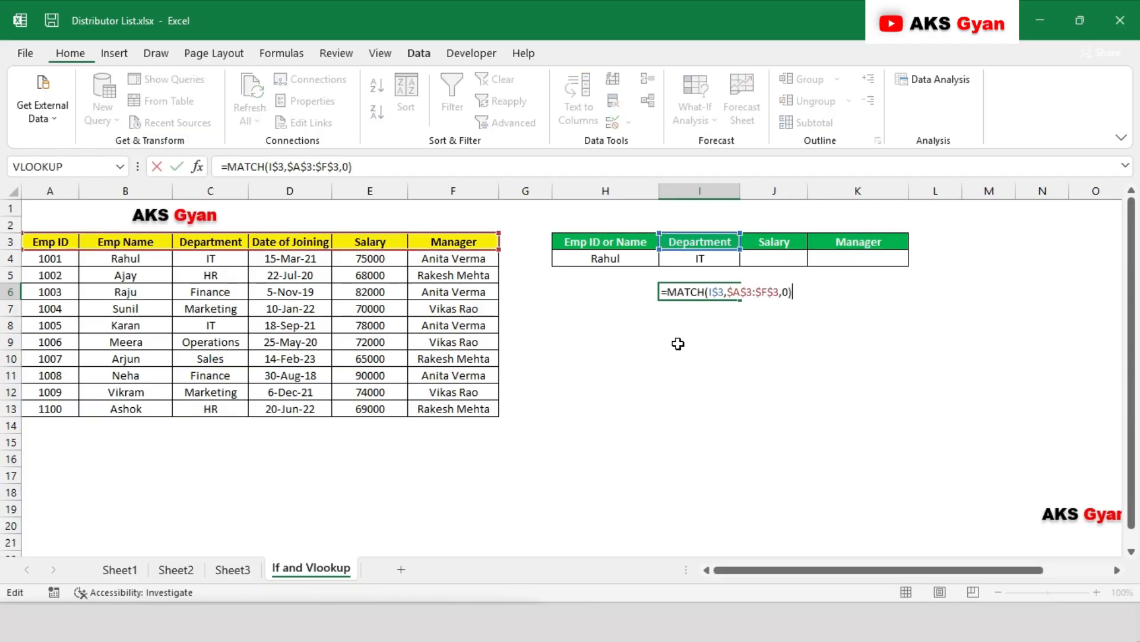
key("Home")
key("Right")
key("shift+End")
key("ctrl+c")
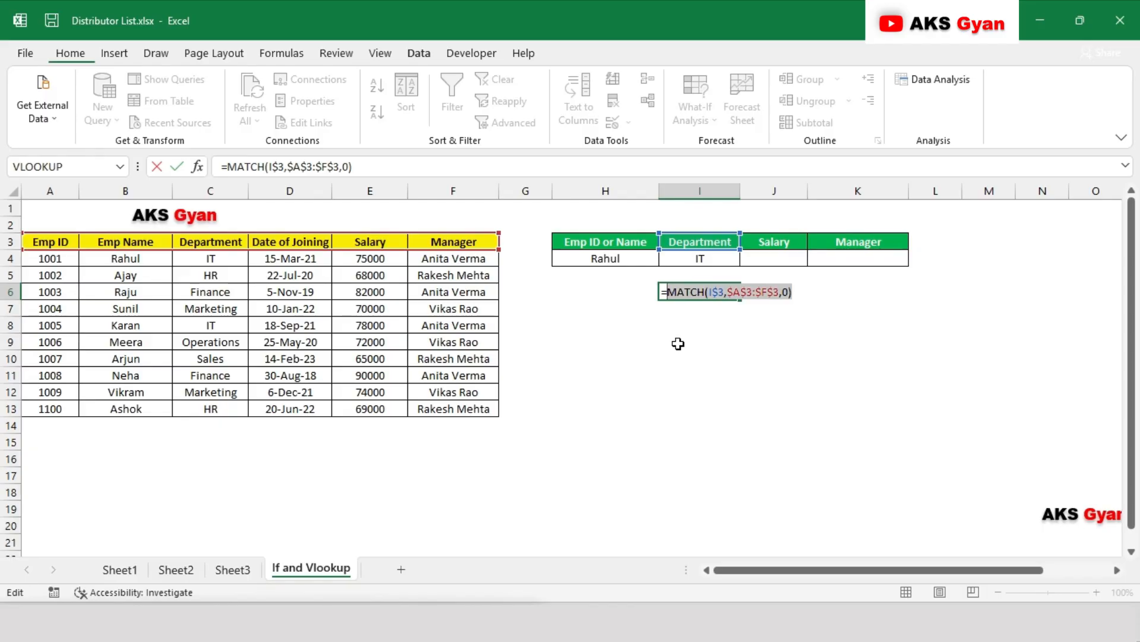
key("Escape")
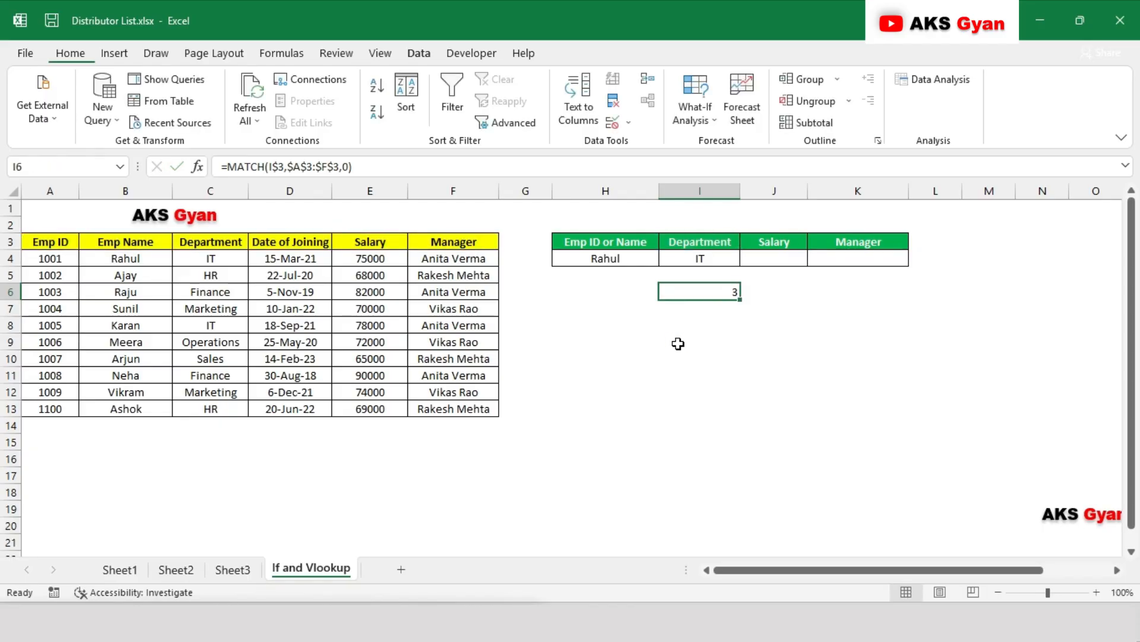
Step: Replace the column index 3 in I4's first VLOOKUP with the copied expression MATCH(I$3,$A$3:$F$3,0)
left_click(696, 259)
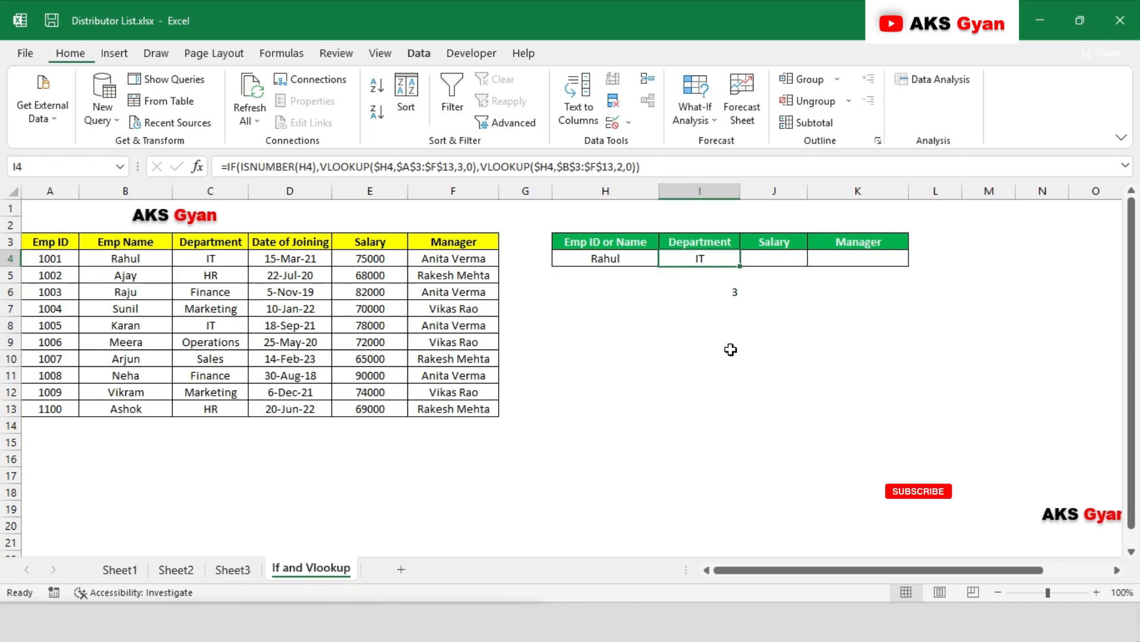
key("F2")
left_click(732, 259)
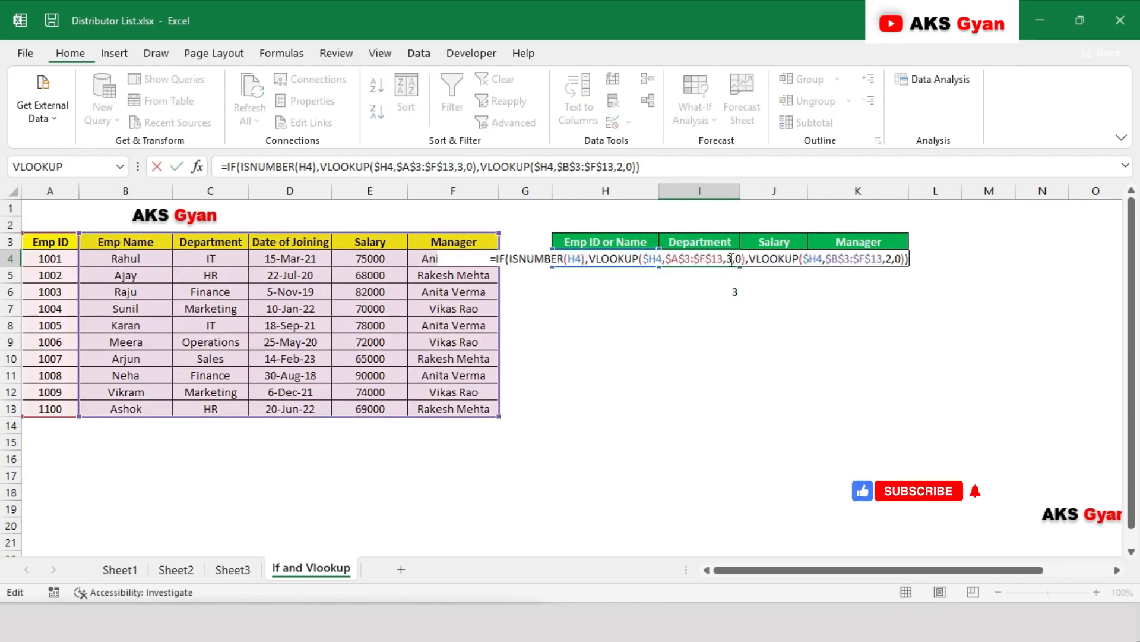
key("shift+Left")
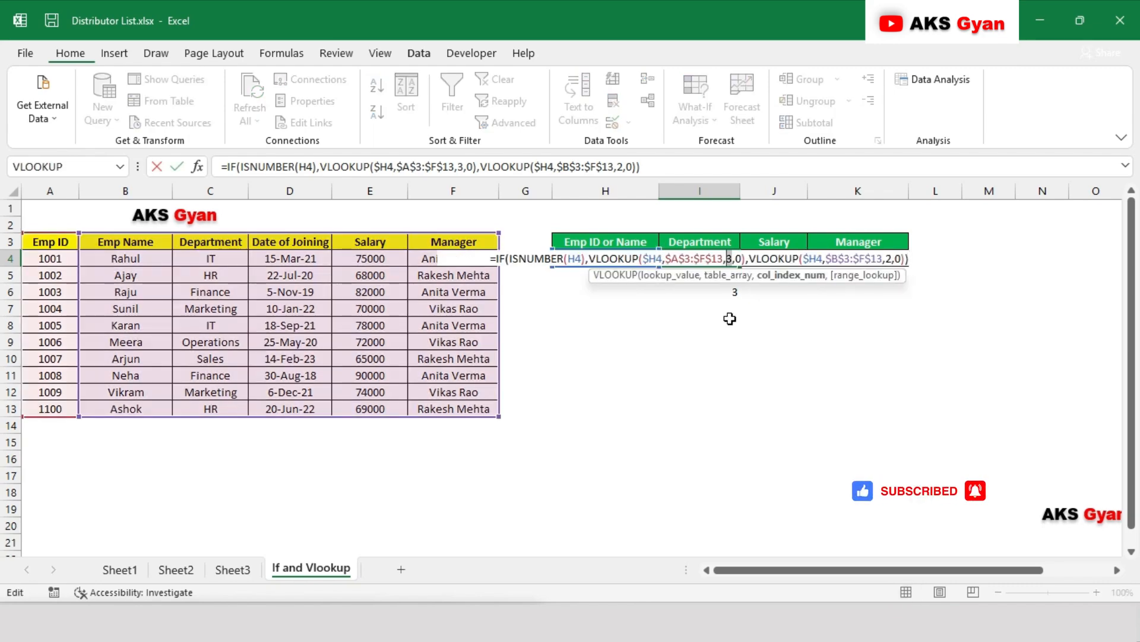
key("ctrl+v")
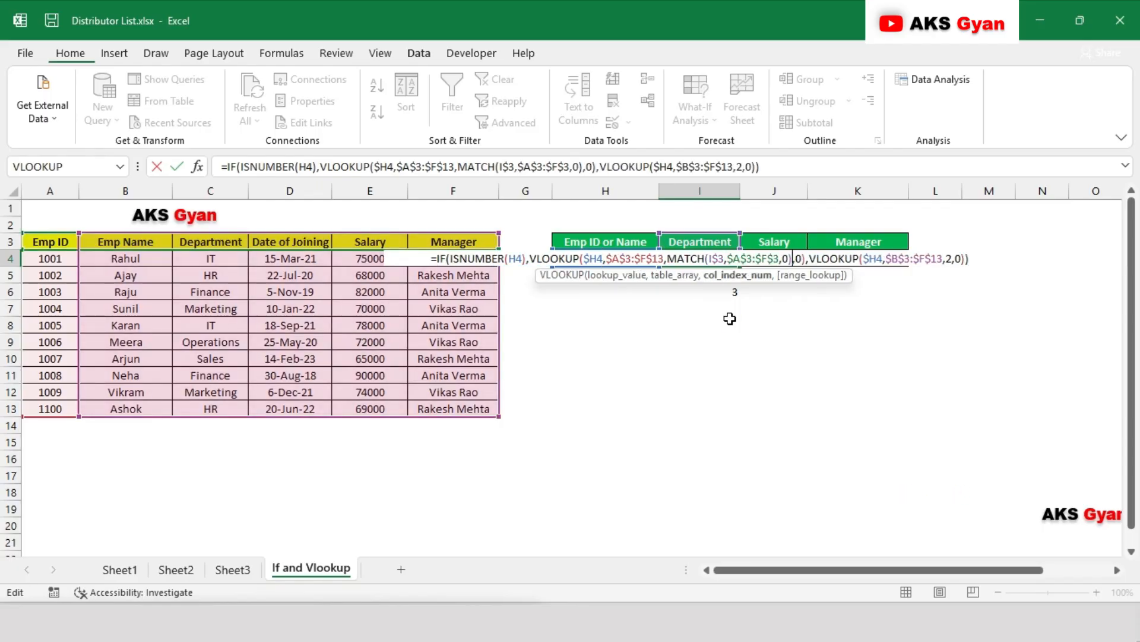
key("ctrl+Return")
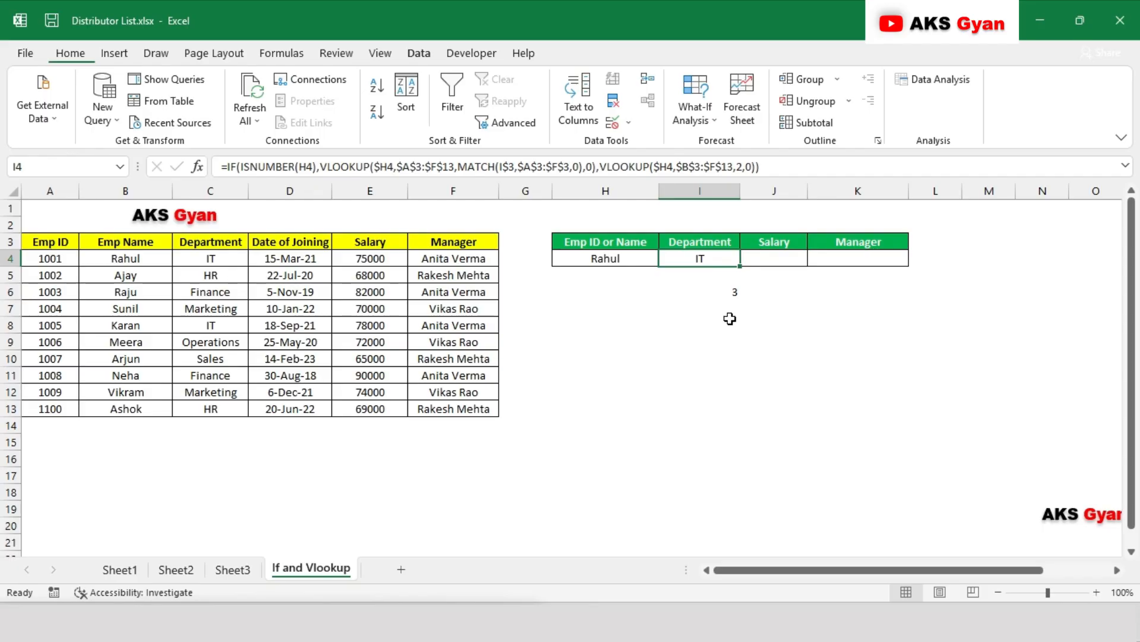
Step: Clear the helper MATCH formula from cell I6
key("Down")
key("Down")
key("Up")
key("Up")
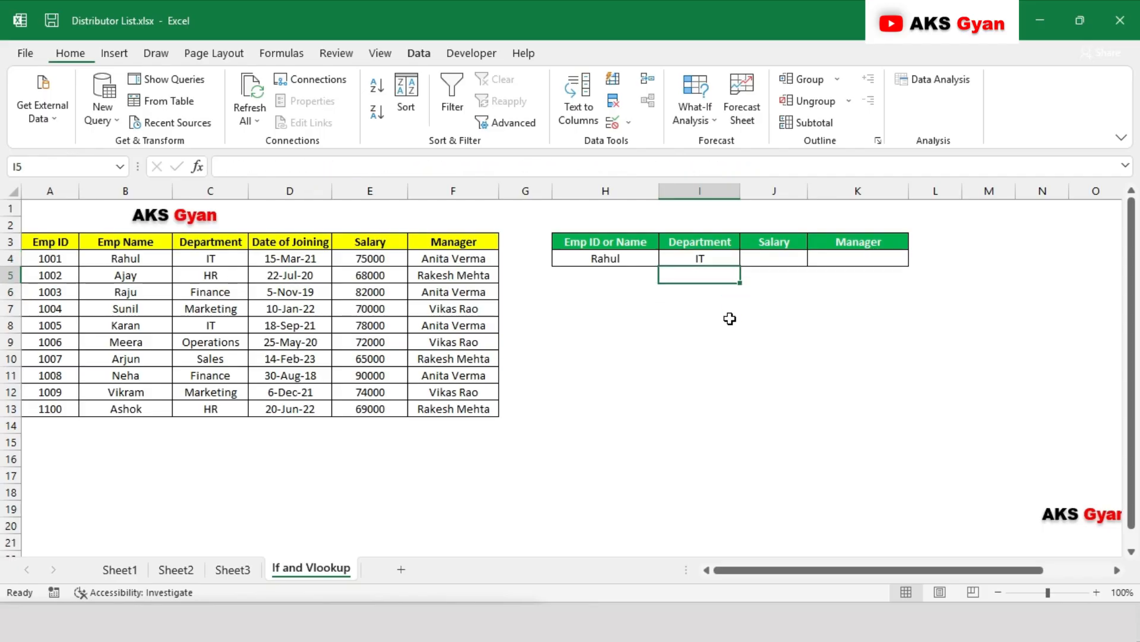
Step: Replace the column index of I4's second VLOOKUP with a MATCH function that uses I$3 as its lookup value
key("F2")
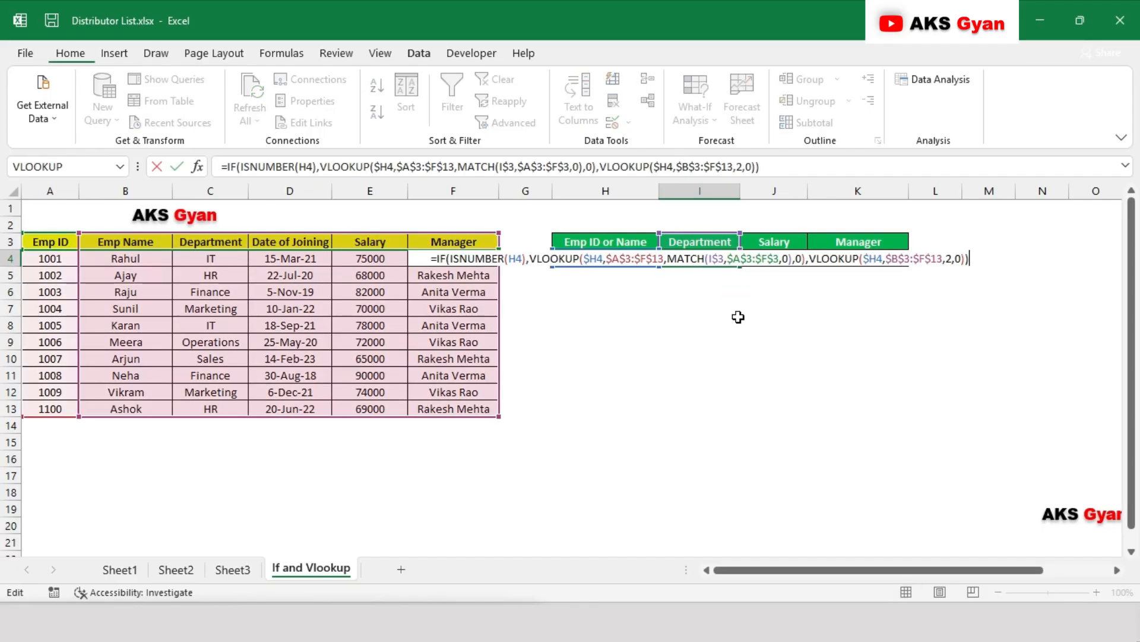
left_click(949, 260)
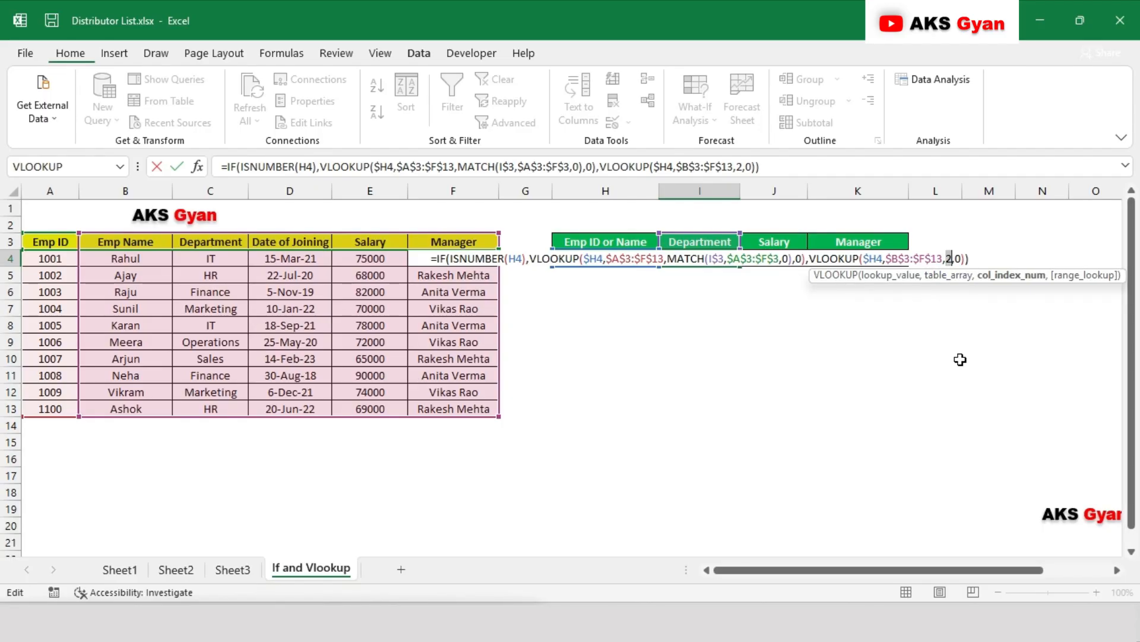
key("BackSpace")
type("MATCH(")
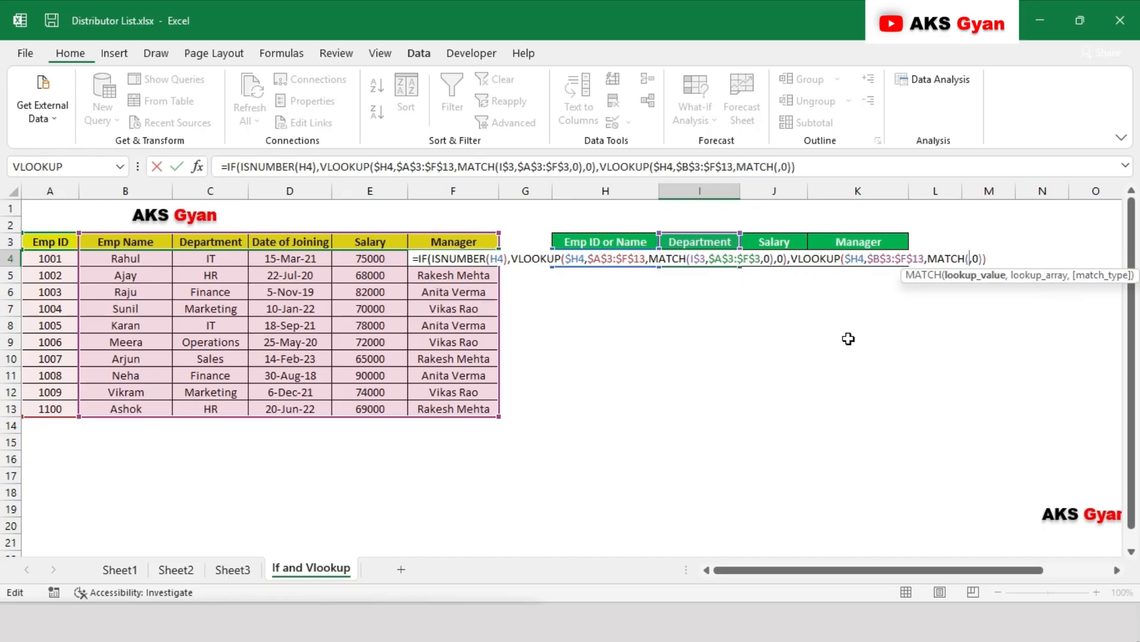
left_click(707, 240)
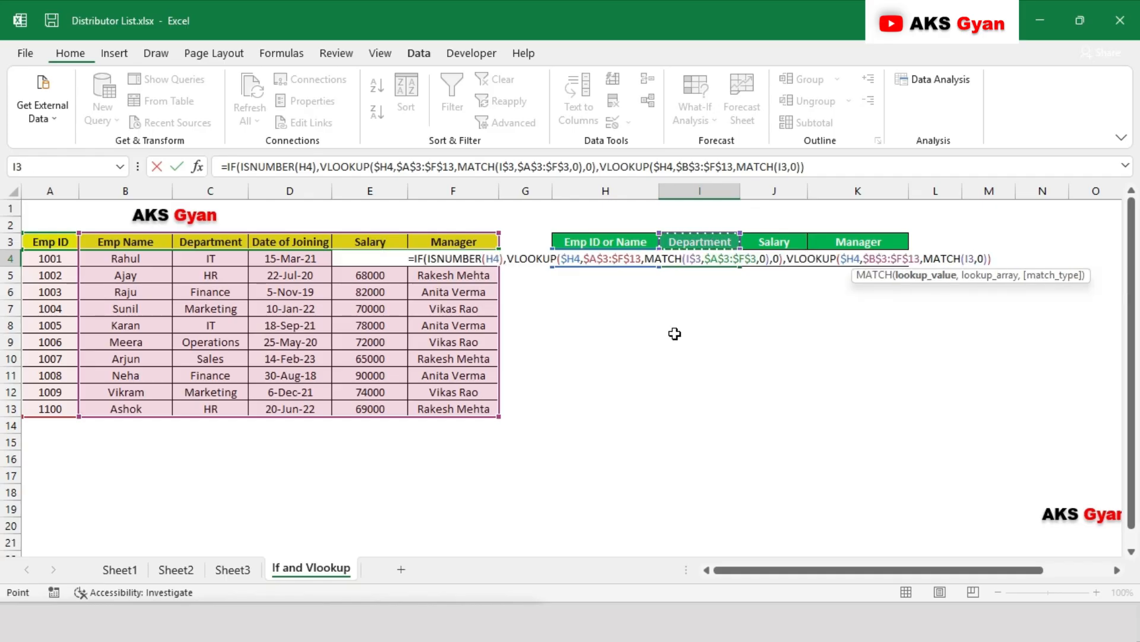
key("F4")
key("F4")
key("F4")
key("F4")
key("F4")
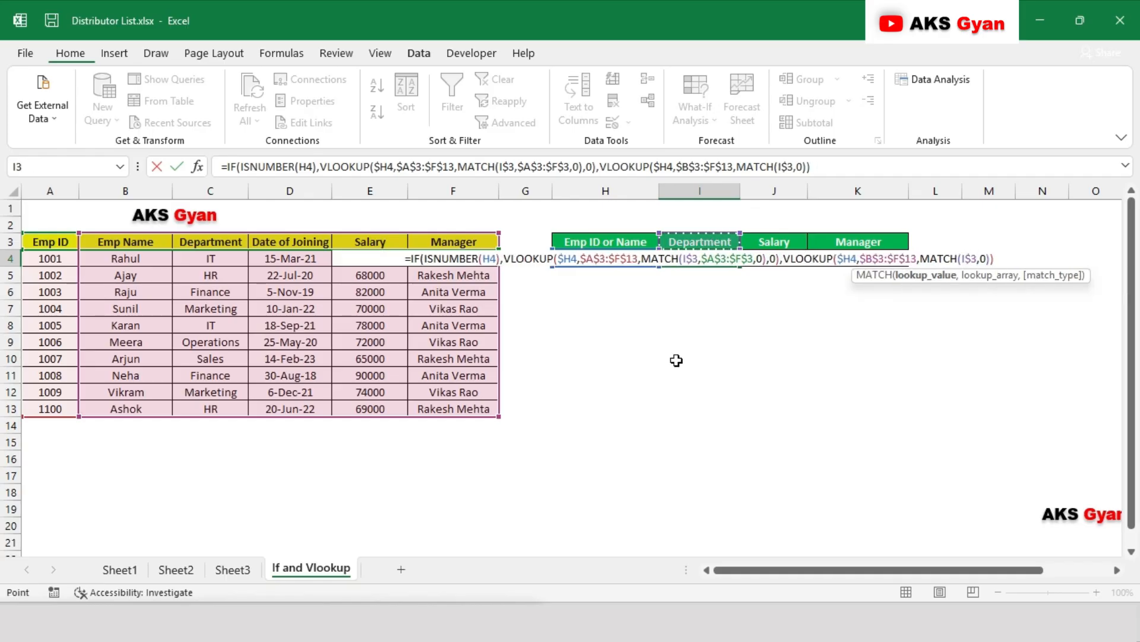
Step: Complete the second MATCH in I4 with lookup array $B$3:$F$3 and match type 0, and commit the formula
type(",")
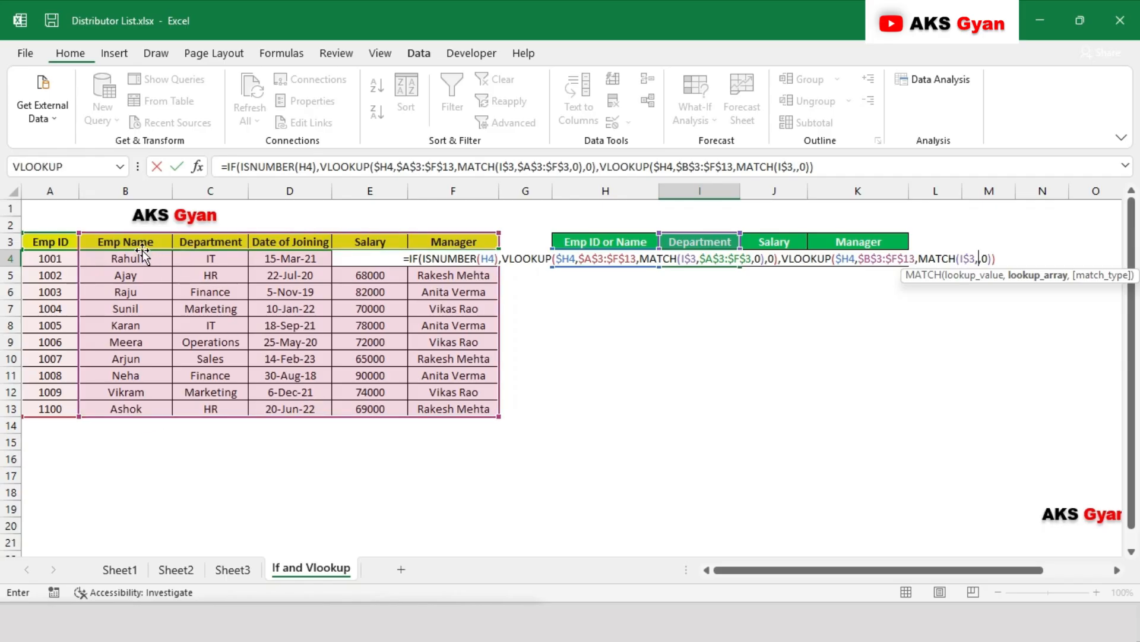
left_click_drag(127, 240, 451, 239)
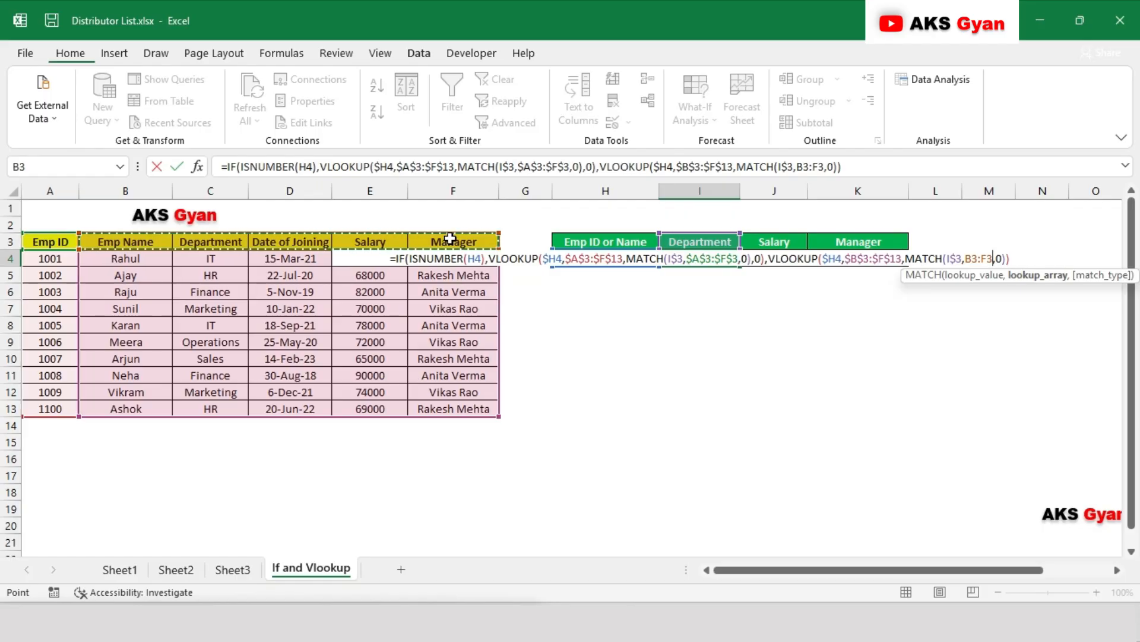
key("F4")
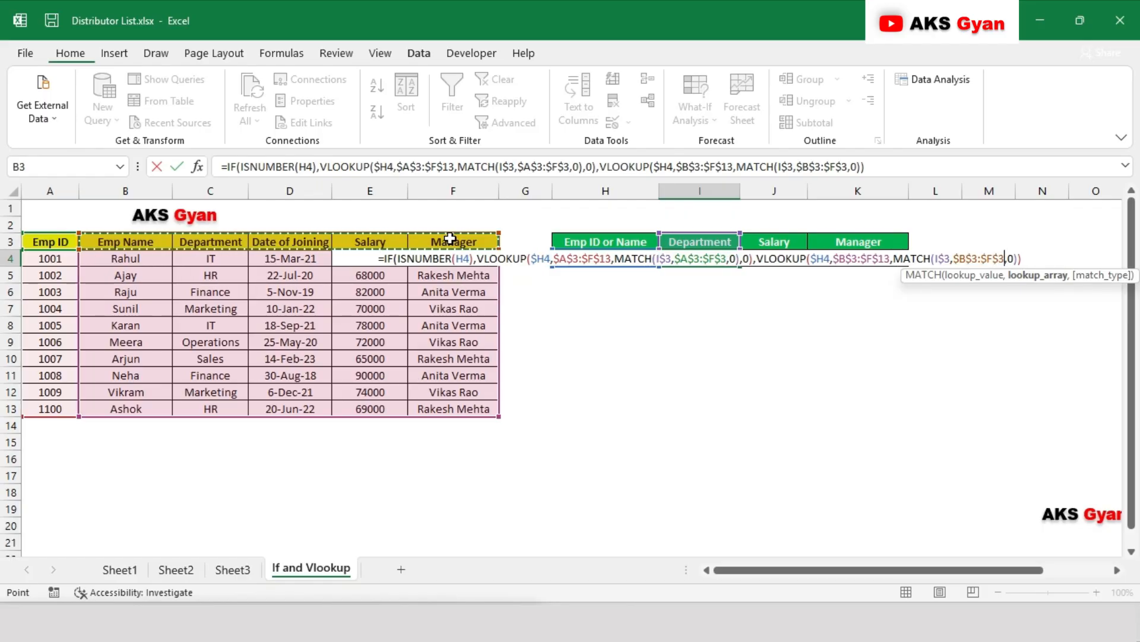
type(",")
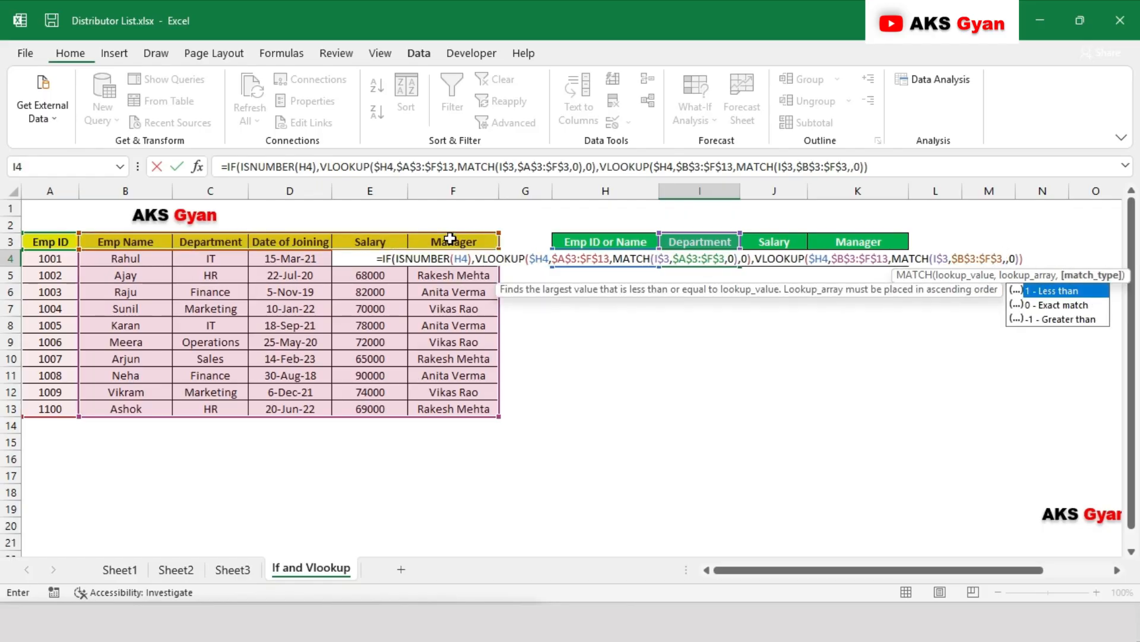
type("0")
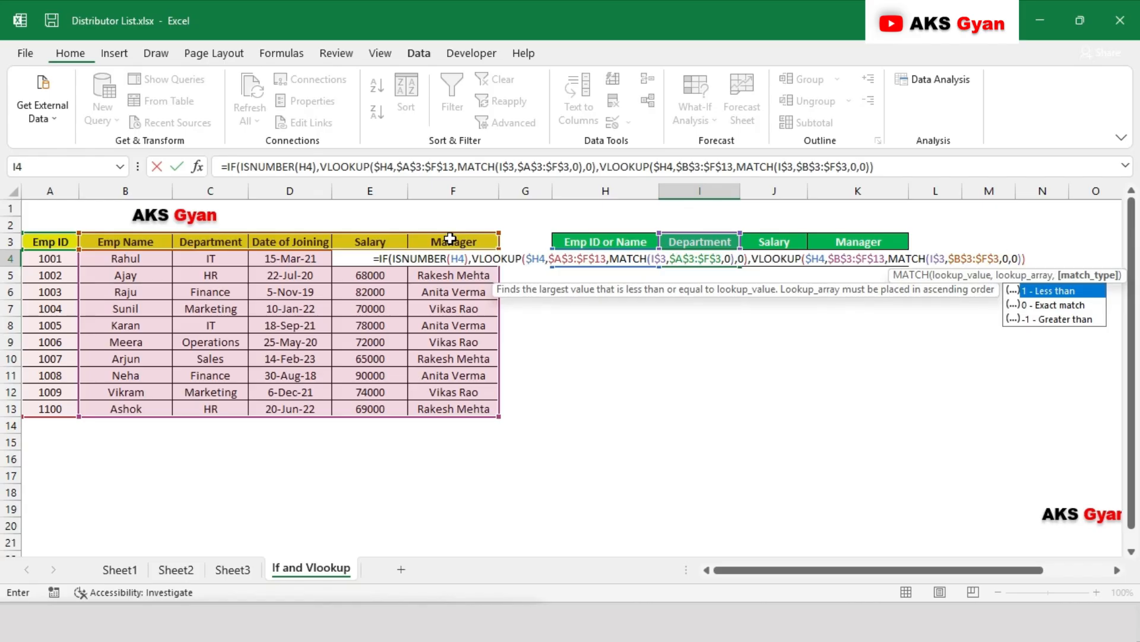
type(")")
key("Right")
key("Right")
key("Right")
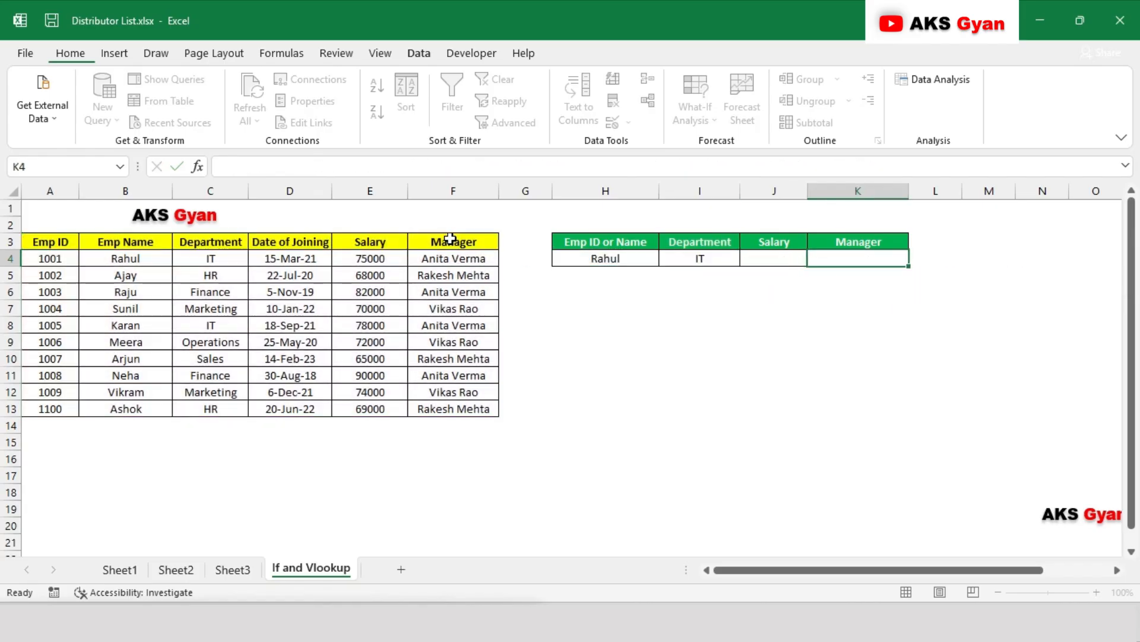
Step: Examine the combined IF, VLOOKUP and MATCH formula in I4, leaving it as it is
key("Left")
key("Left")
key("Left")
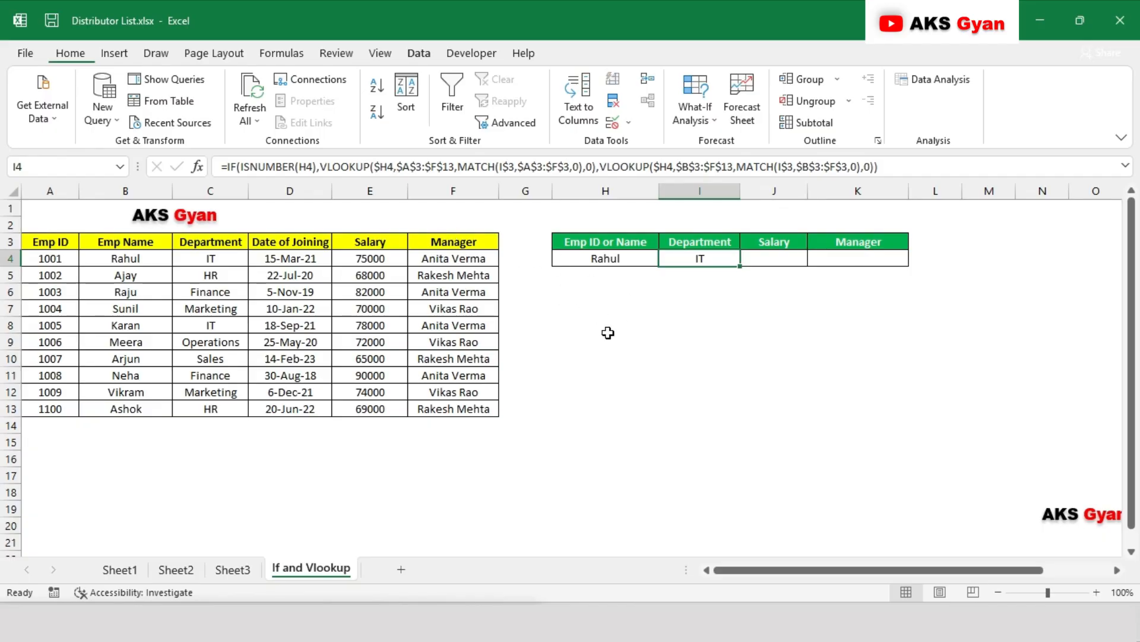
key("F2")
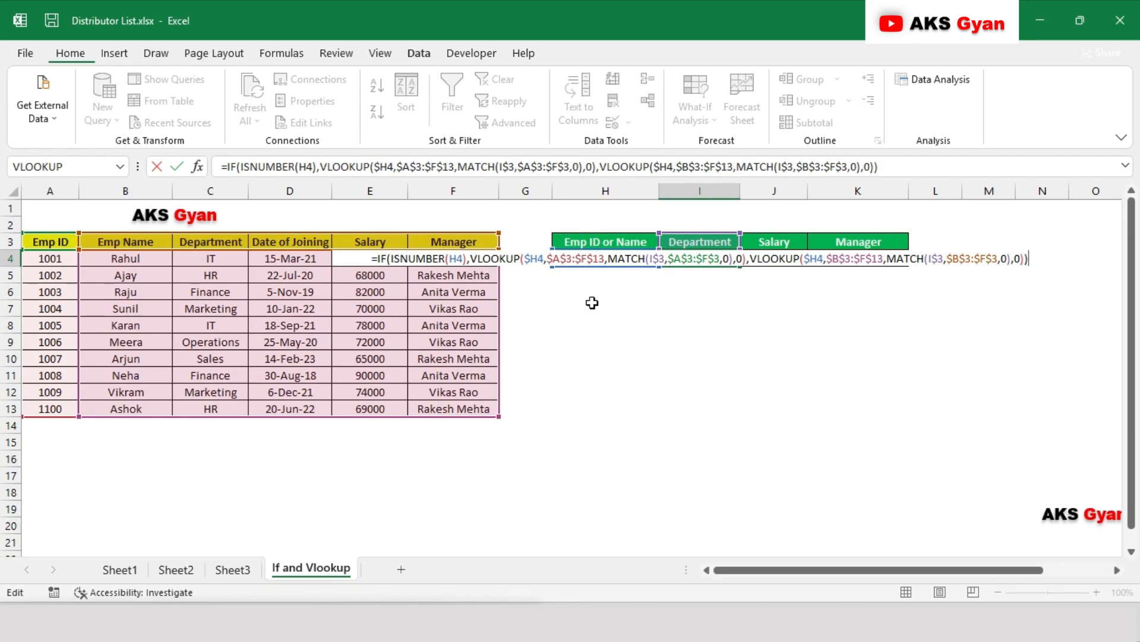
key("Return")
Step: Replace the name in H4 with the employee ID listed in A5 of the source table
left_click(609, 260)
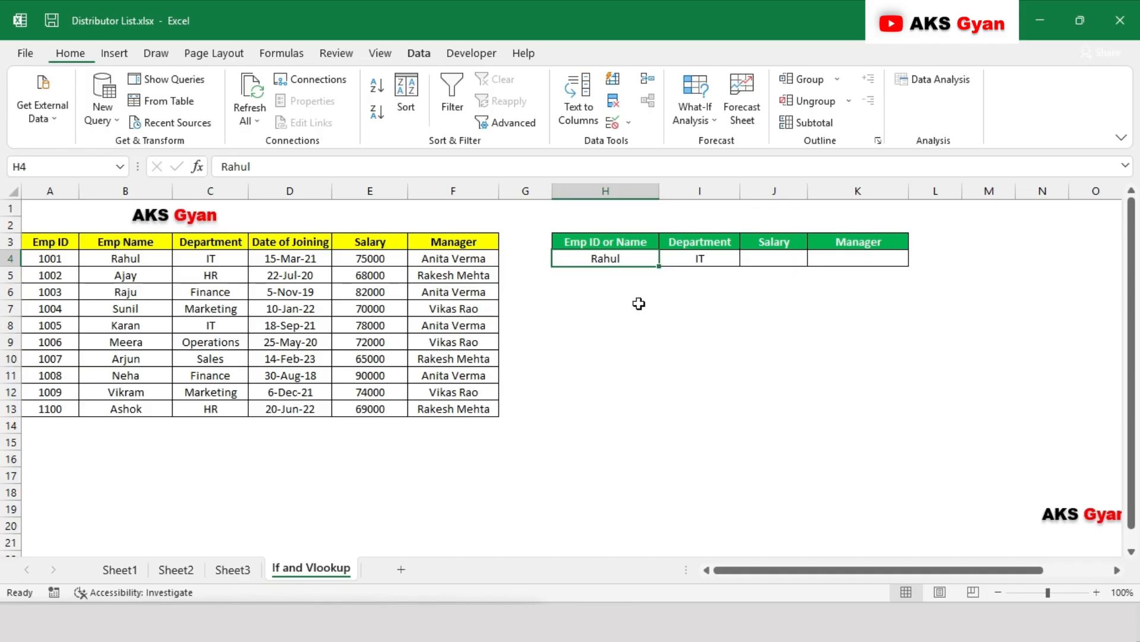
type("1002")
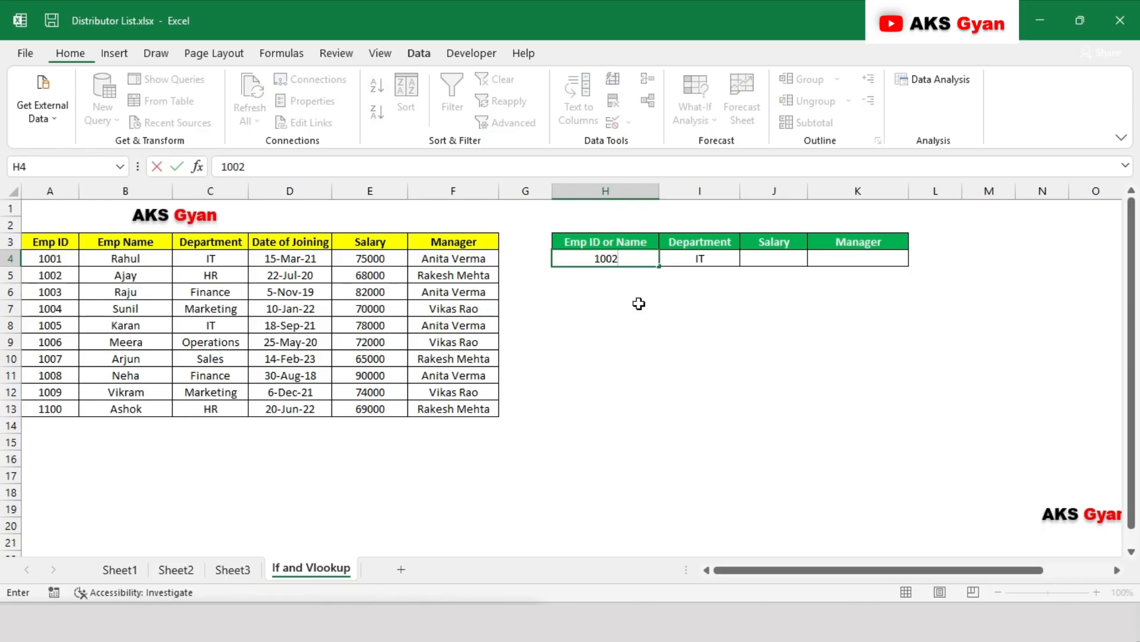
key("Return")
key("Up")
Step: Copy the I4 formula across I4:K4 to fill the Salary and Manager cells
key("Right")
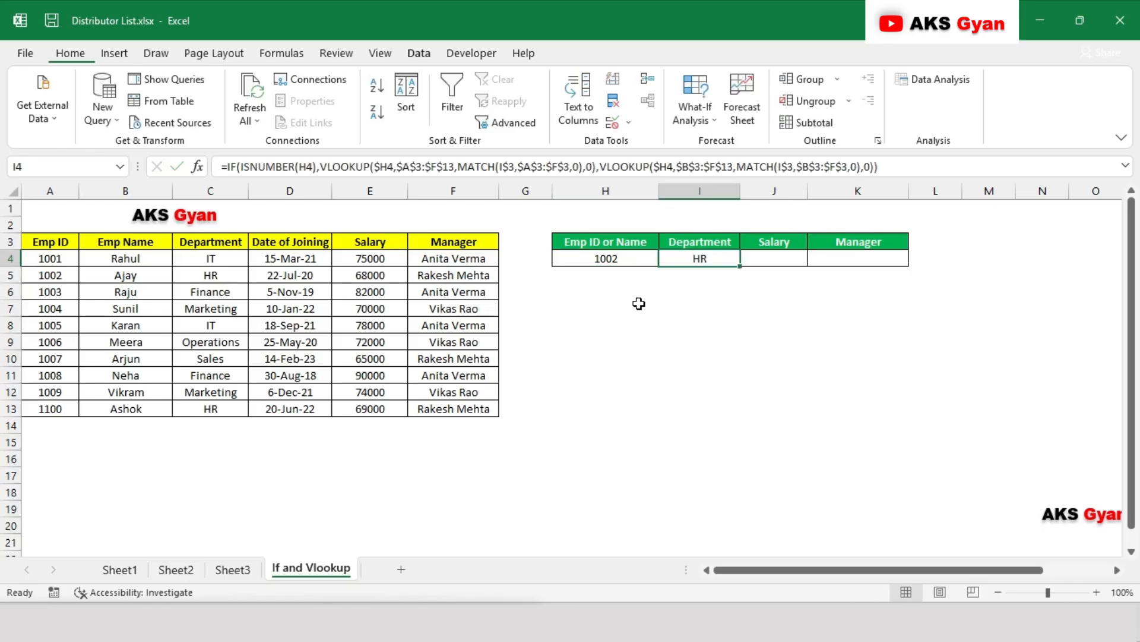
key("ctrl+c")
key("shift+Right")
key("shift+Right")
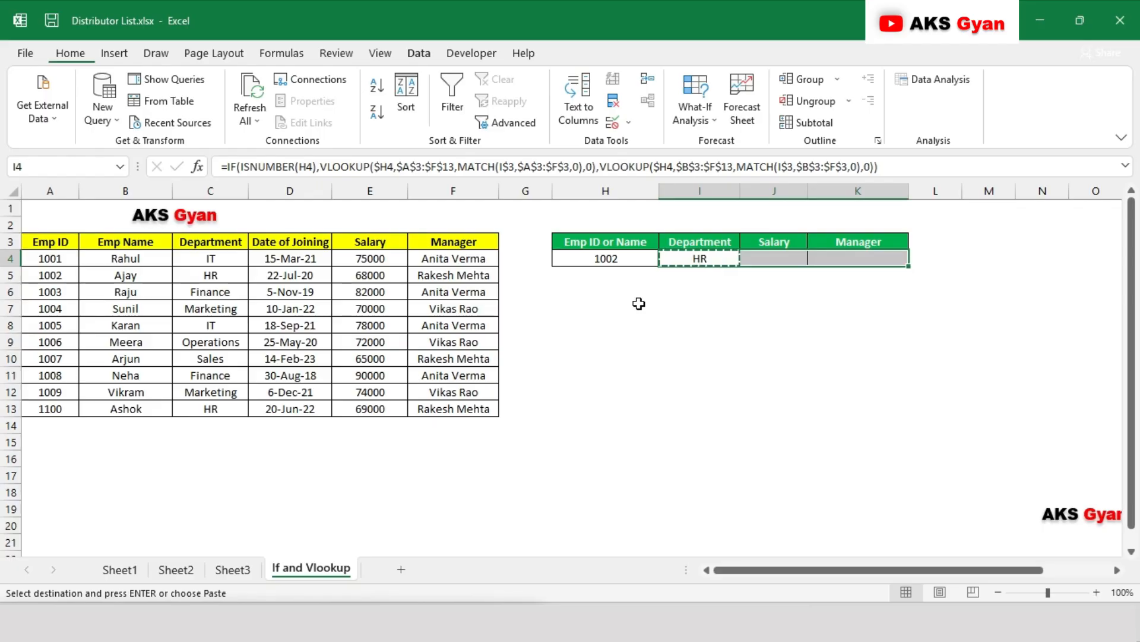
key("ctrl+v")
Step: Examine the references in the copied Salary formula in J4, leaving it as it is
key("Down")
key("Up")
key("Right")
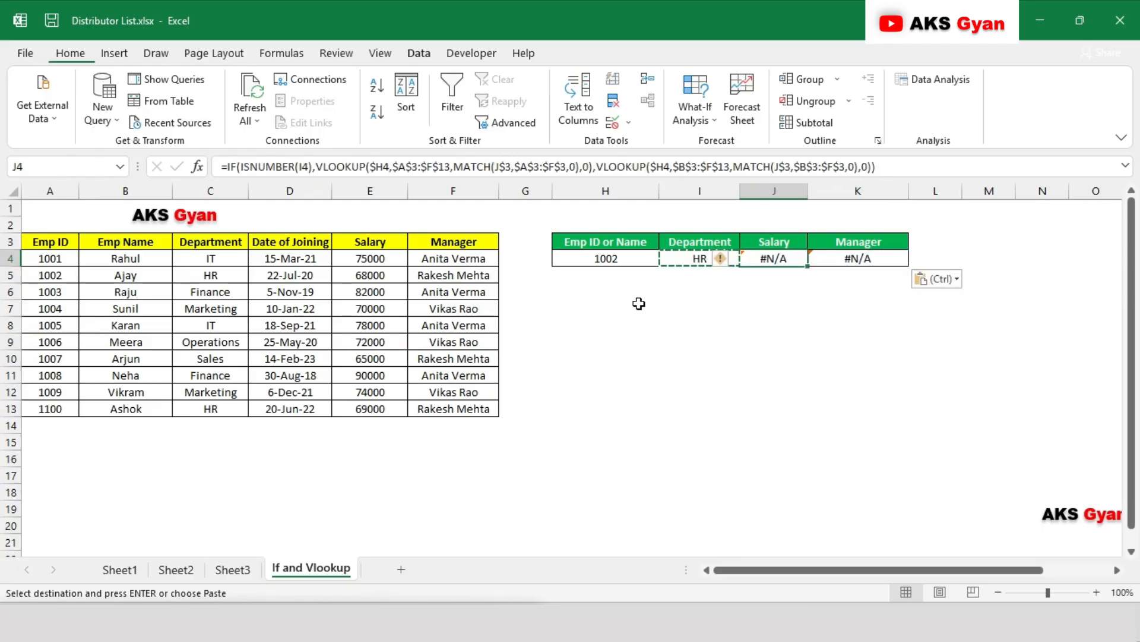
key("F2")
key("Escape")
key("Right")
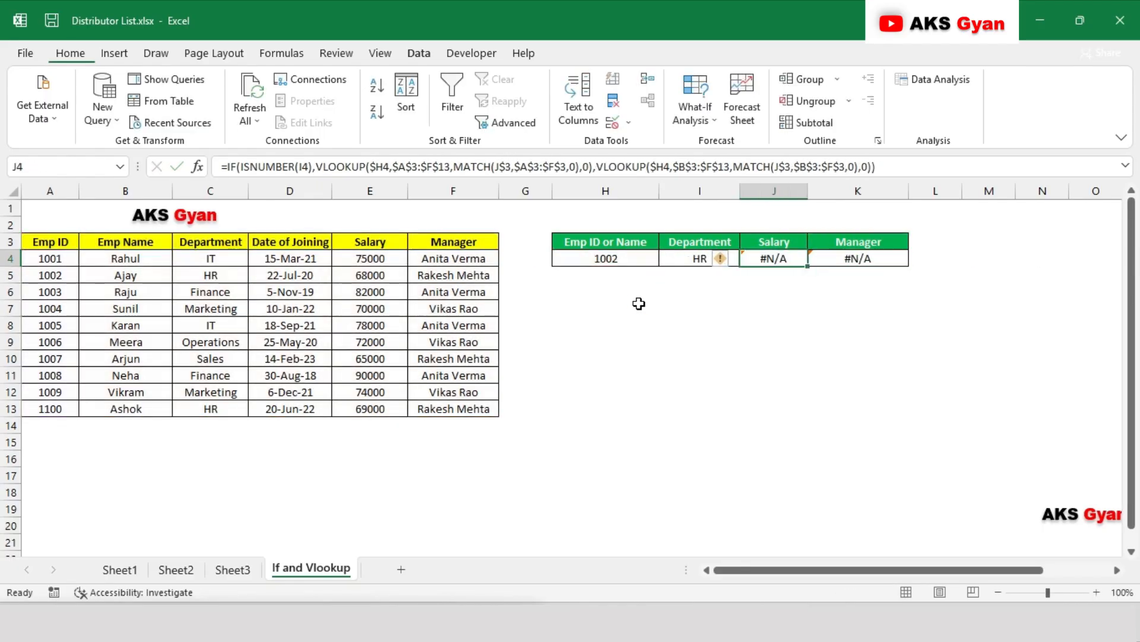
Step: Lock the column of the ISNUMBER reference in I4 so that it reads $H4
key("Left")
key("Left")
key("F2")
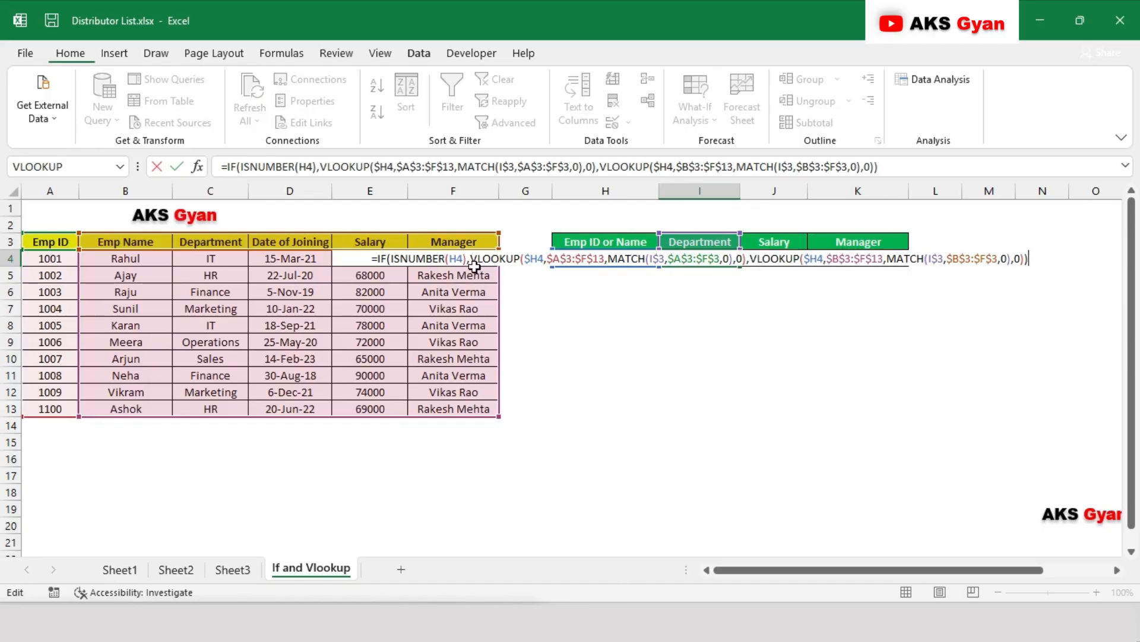
left_click(462, 259)
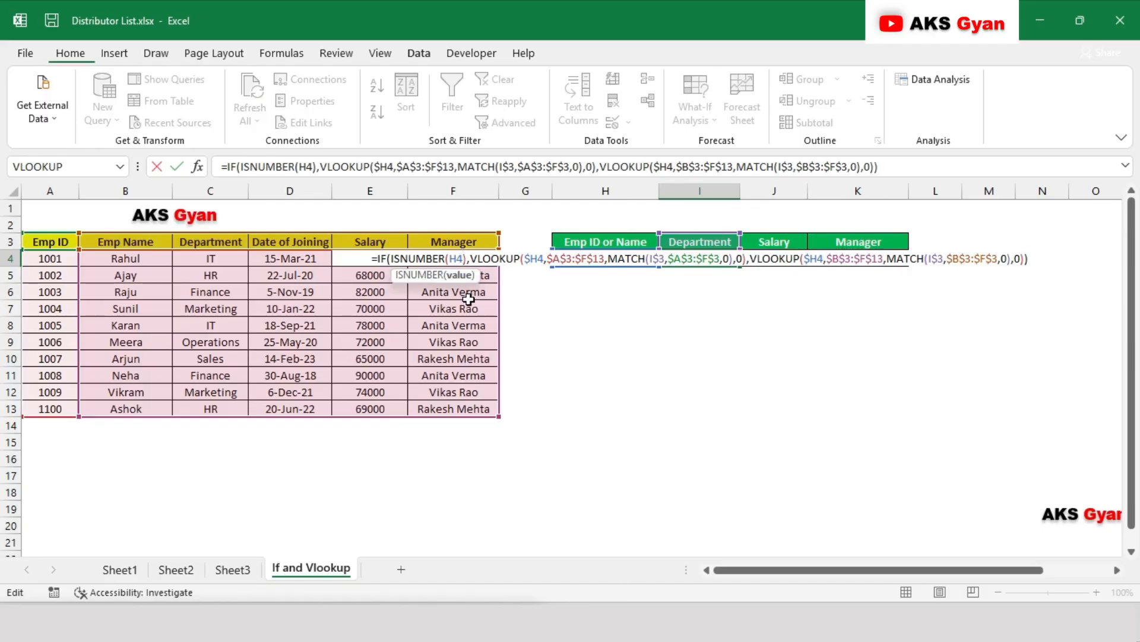
key("shift+Left")
key("shift+Left")
key("F4")
key("F4")
key("F4")
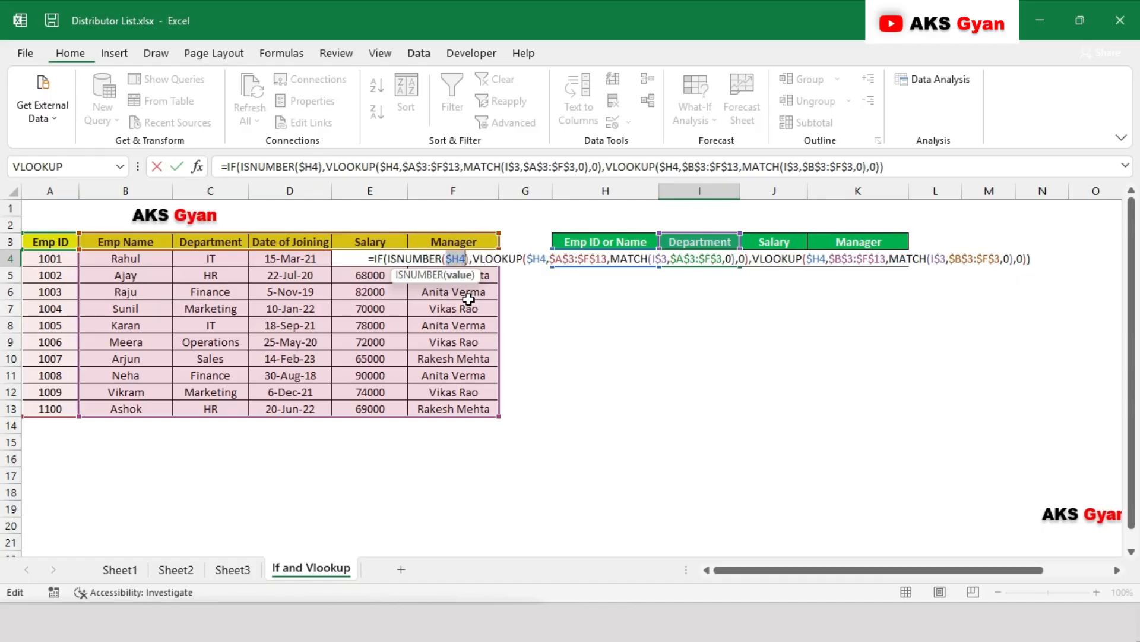
key("ctrl+Return")
Step: Copy the corrected I4 formula over the Salary and Manager cells J4:K4
key("ctrl+c")
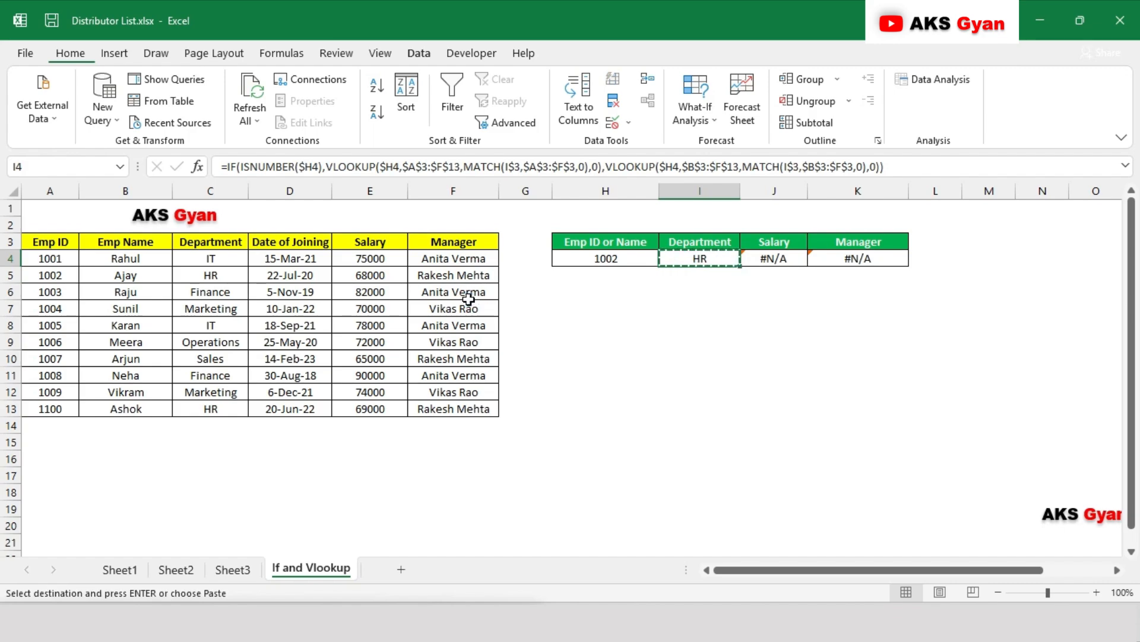
key("shift+Right")
key("shift+Right")
key("ctrl+v")
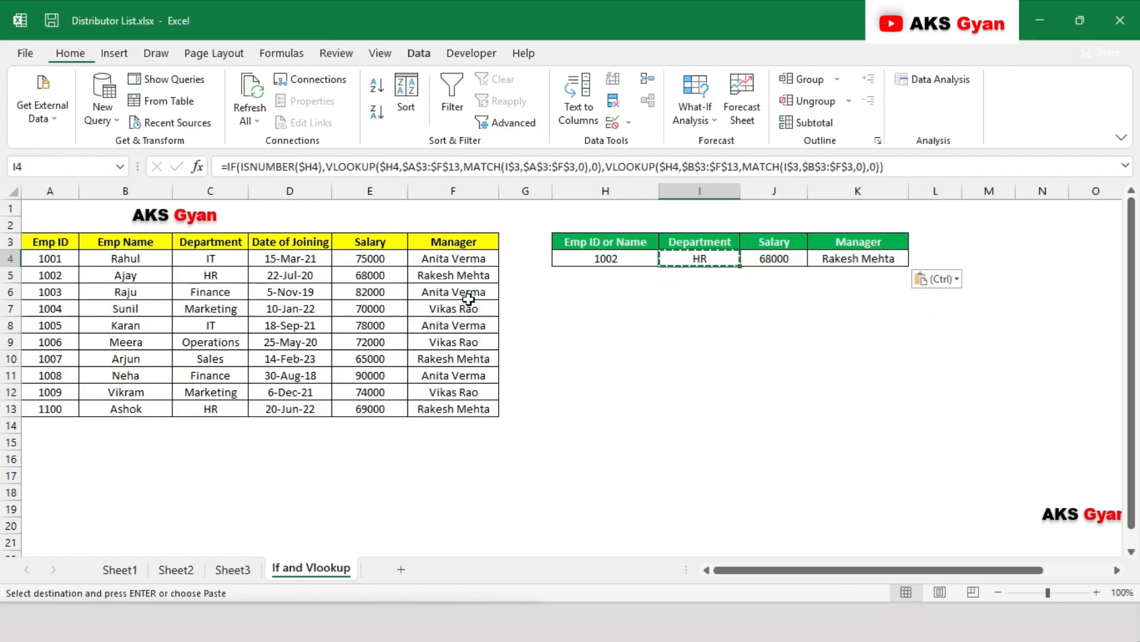
key("Escape")
Step: Examine the references in the copied formulas in K4 and J4, leaving both as they are
key("Right")
key("Right")
key("F2")
key("Escape")
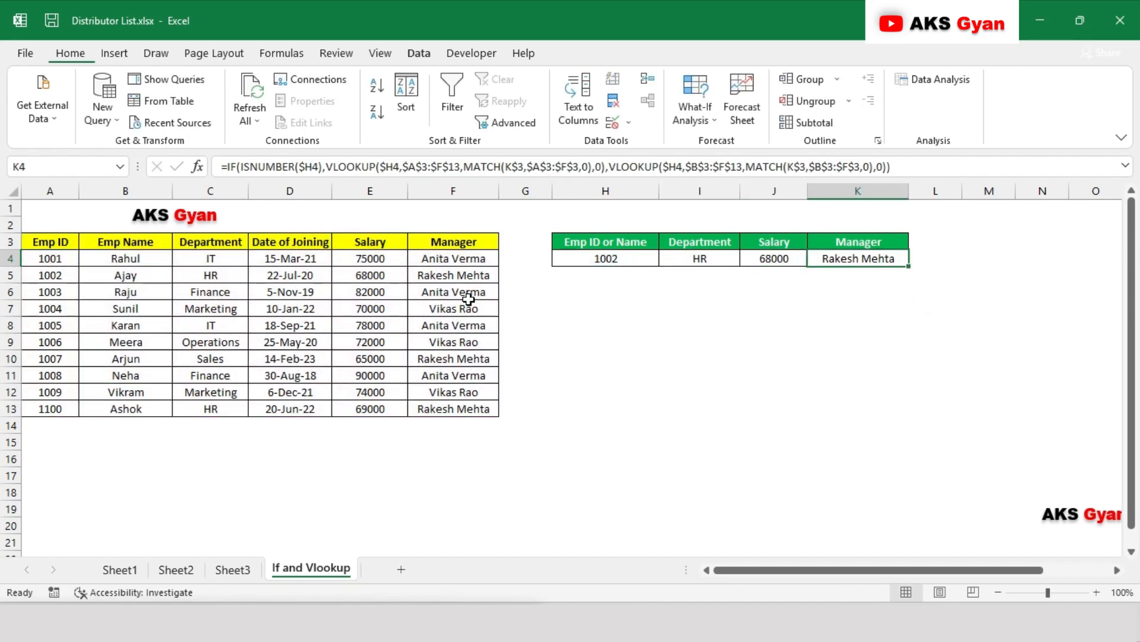
key("Left")
key("F2")
key("Escape")
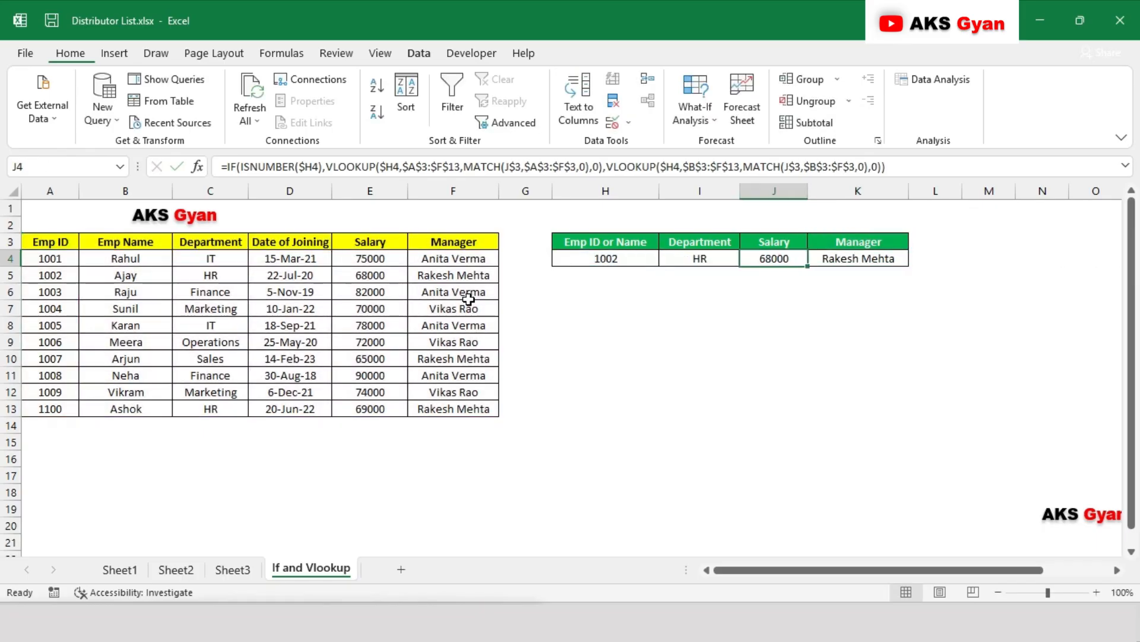
key("Right")
key("F2")
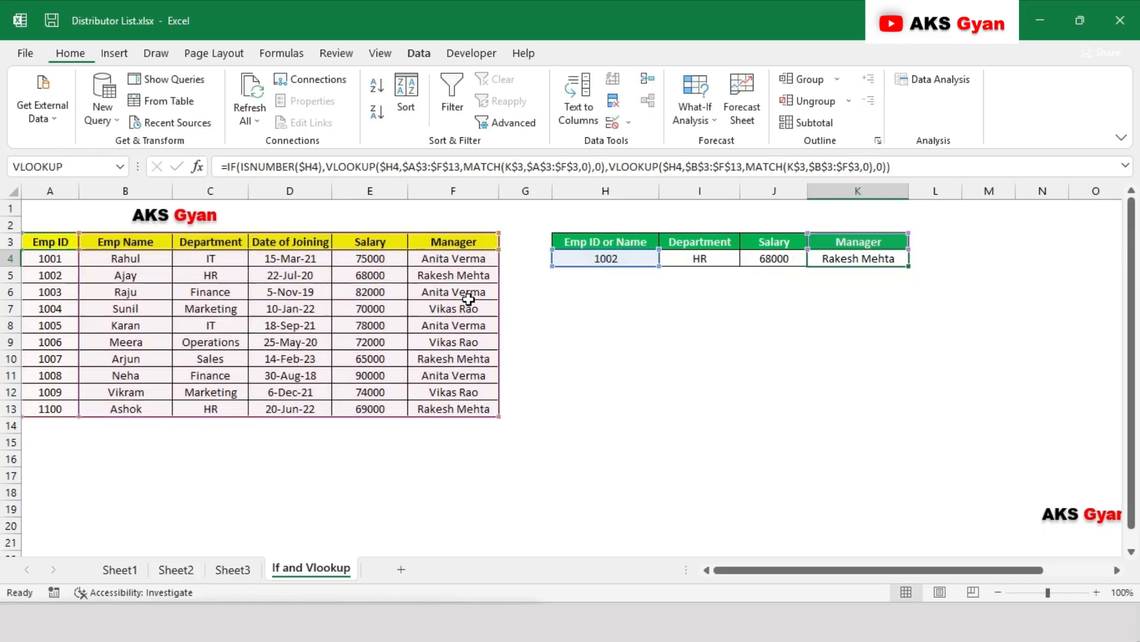
key("Escape")
Step: Change the Department header in I3 to "Emp name" to test the dynamic column lookup
key("Left")
key("Left")
key("Left")
key("Up")
key("Down")
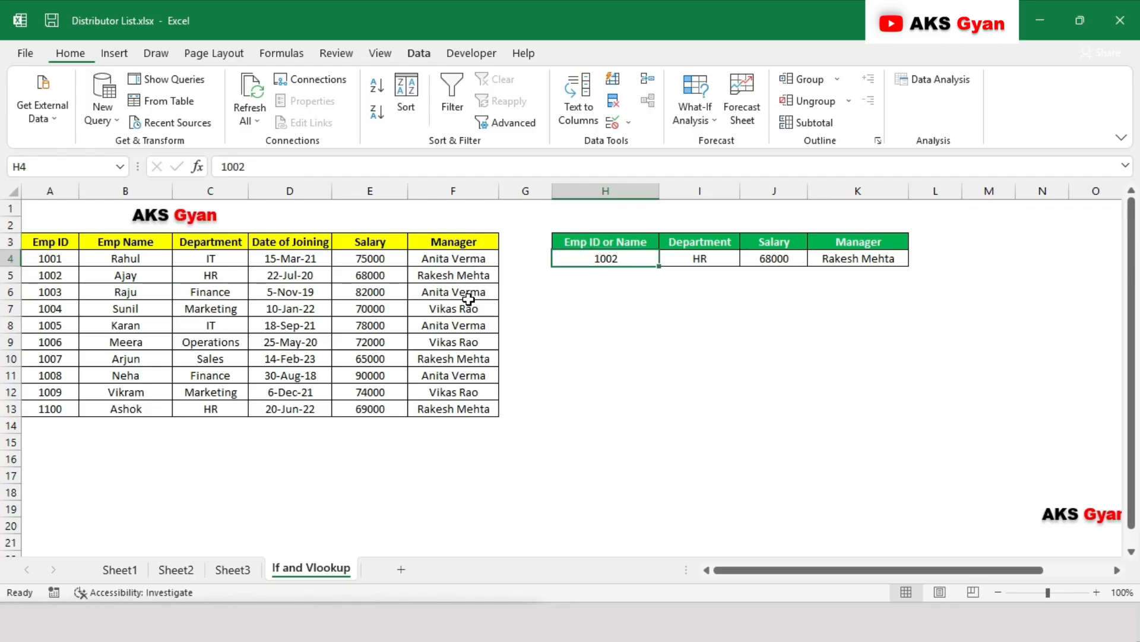
key("Up")
key("Right")
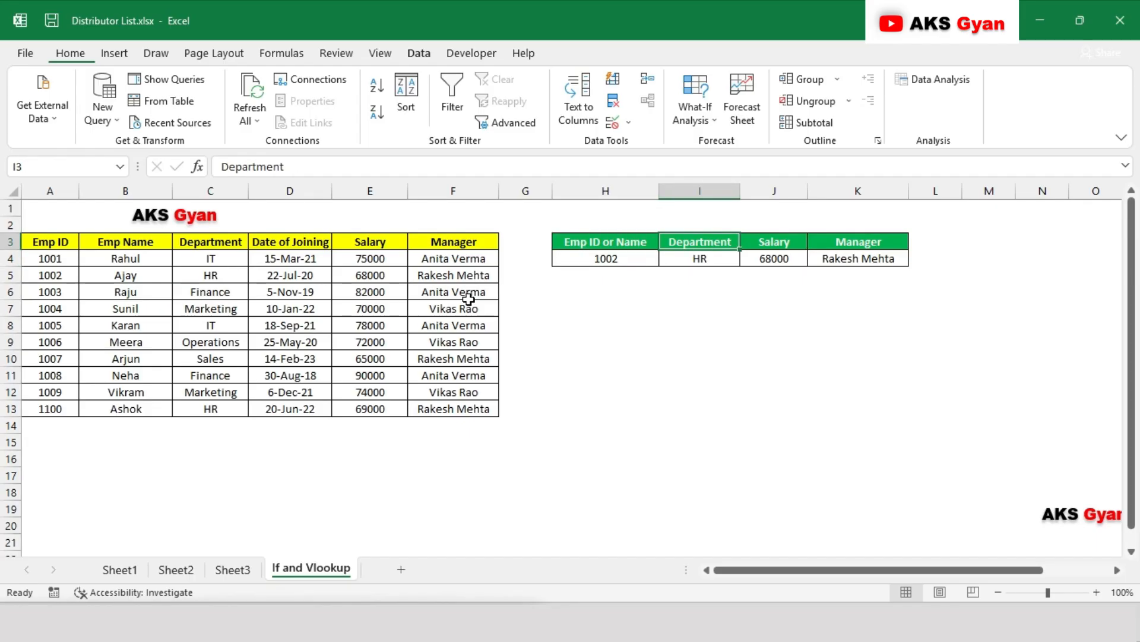
type("Emp")
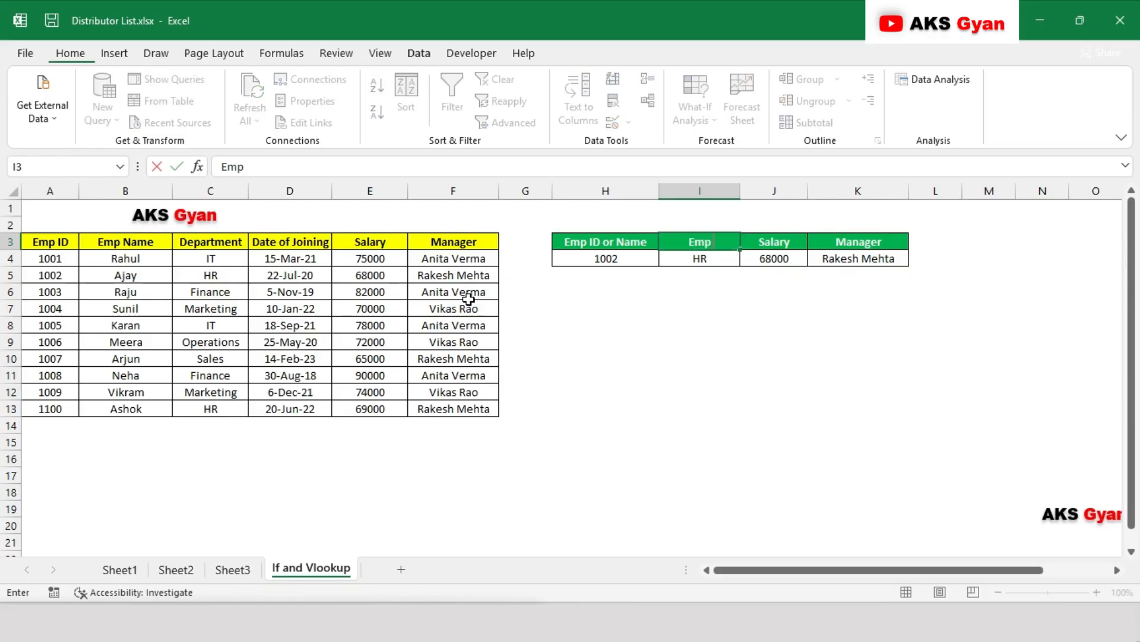
type(" name")
key("Return")
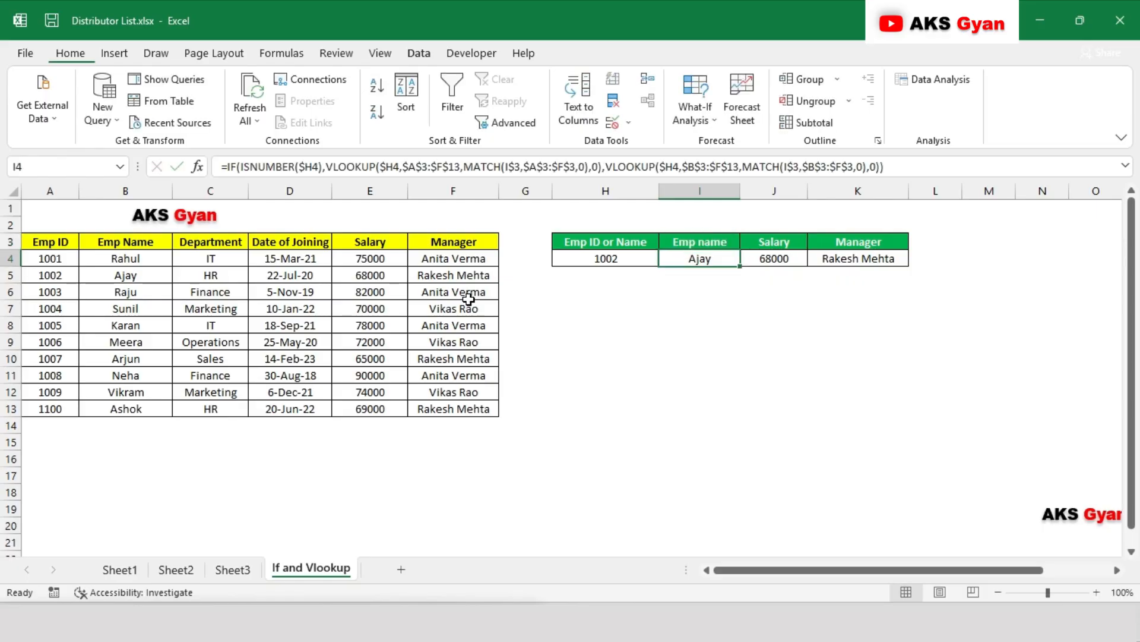